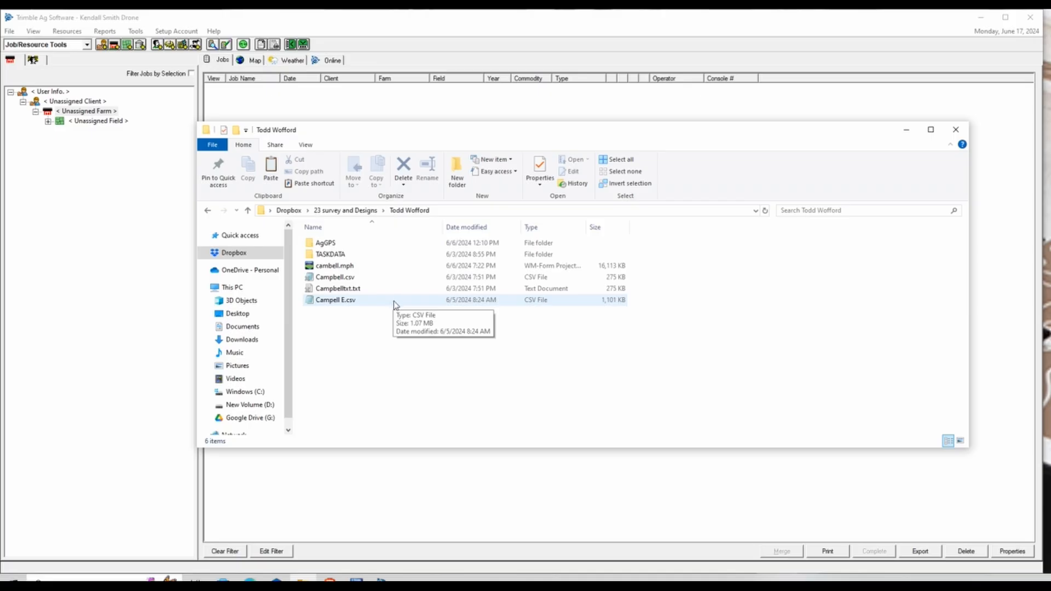
{"action": "double_click", "coordinate": [393, 301]}
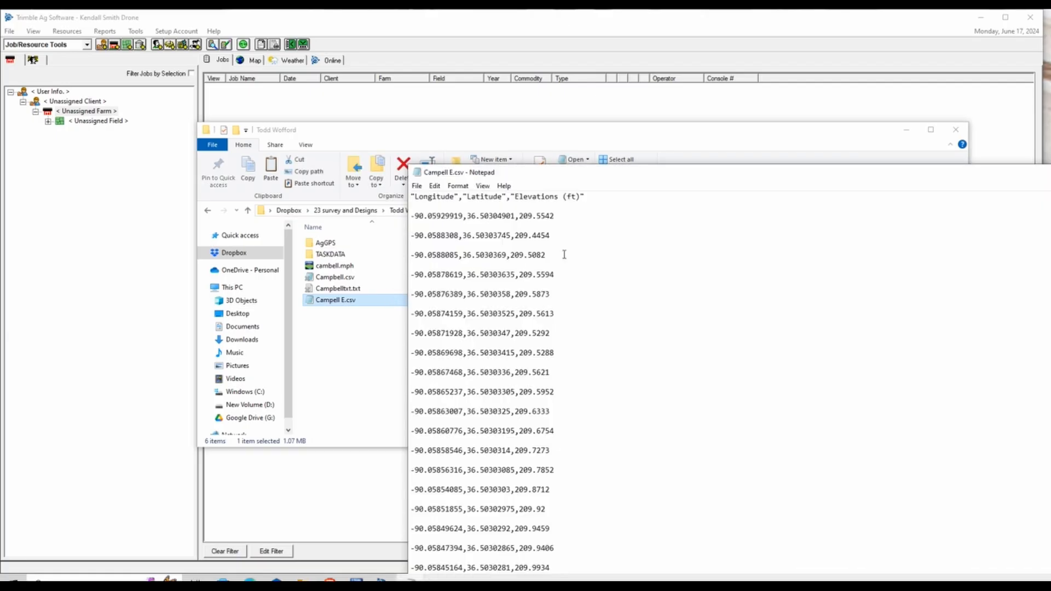
{"action": "left_click_drag", "start_coordinate": [742, 176], "coordinate": [590, 110]}
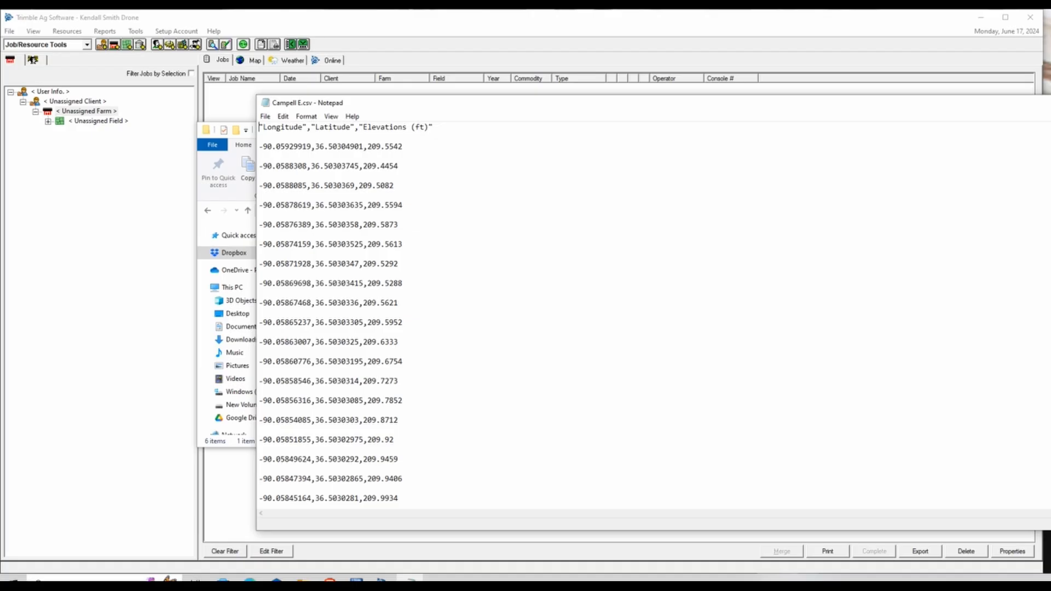
{"action": "key", "text": "alt+F4"}
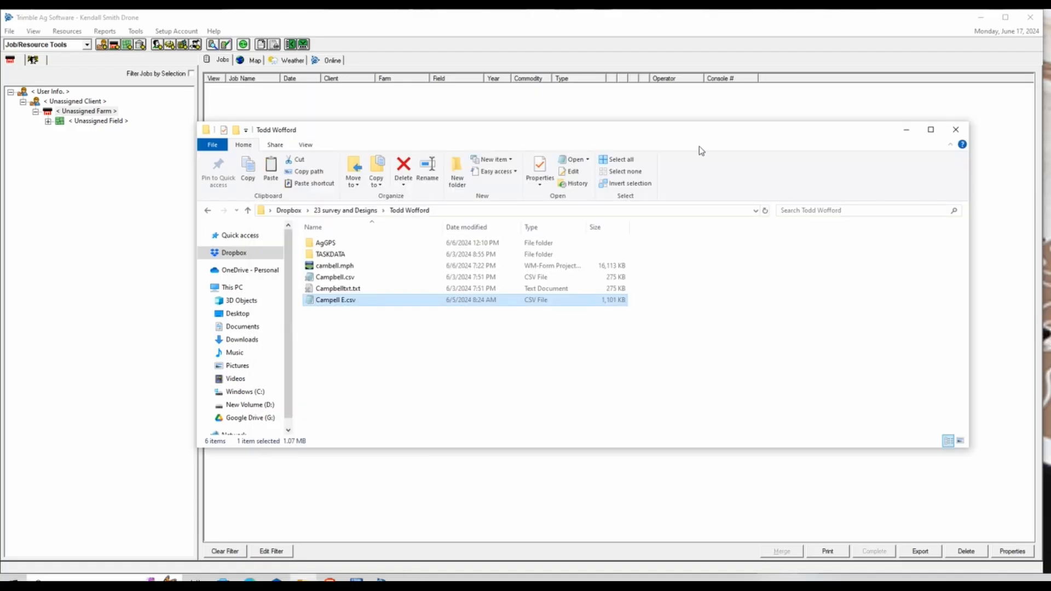
{"action": "left_click_drag", "start_coordinate": [673, 135], "coordinate": [1050, 164]}
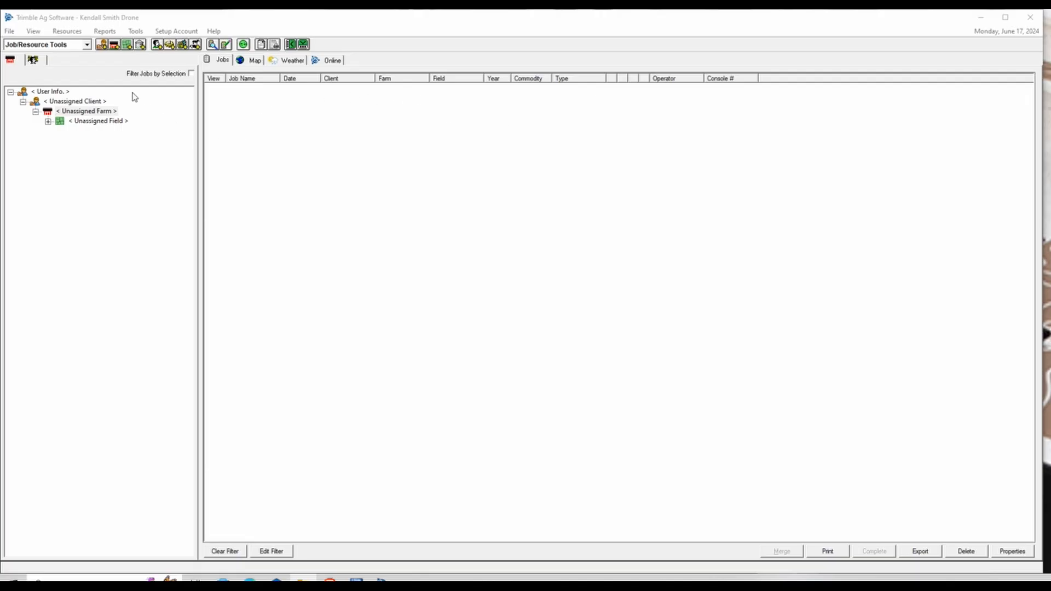
Start a Read Job Data import as Generic Import Text File (*.csv, *.txt) and browse for the file
{"action": "left_click", "coordinate": [213, 48]}
{"action": "left_click_drag", "start_coordinate": [957, 161], "coordinate": [531, 149]}
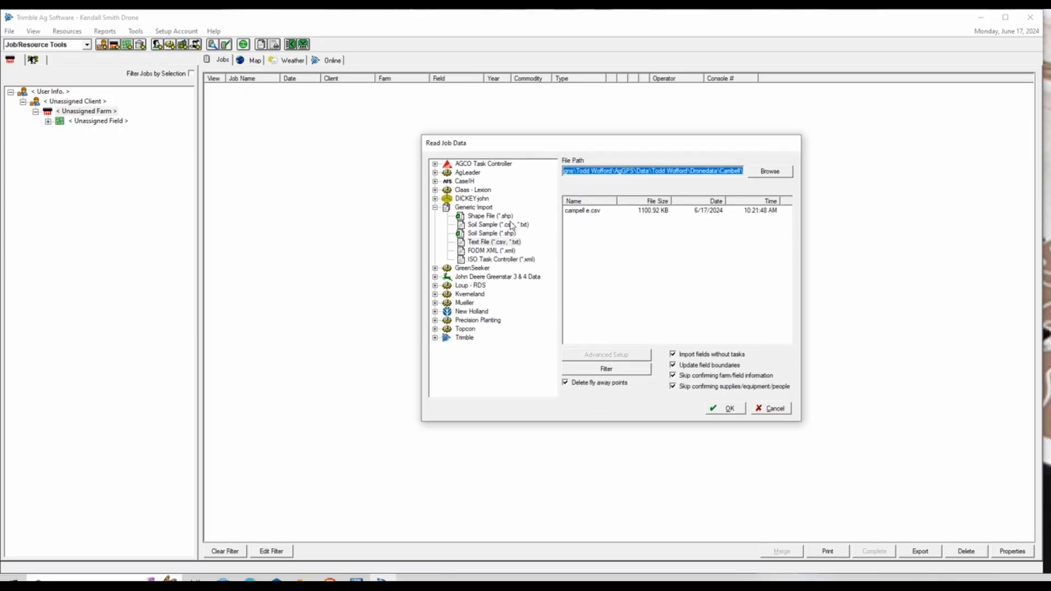
{"action": "left_click", "coordinate": [436, 207]}
{"action": "left_click", "coordinate": [436, 207]}
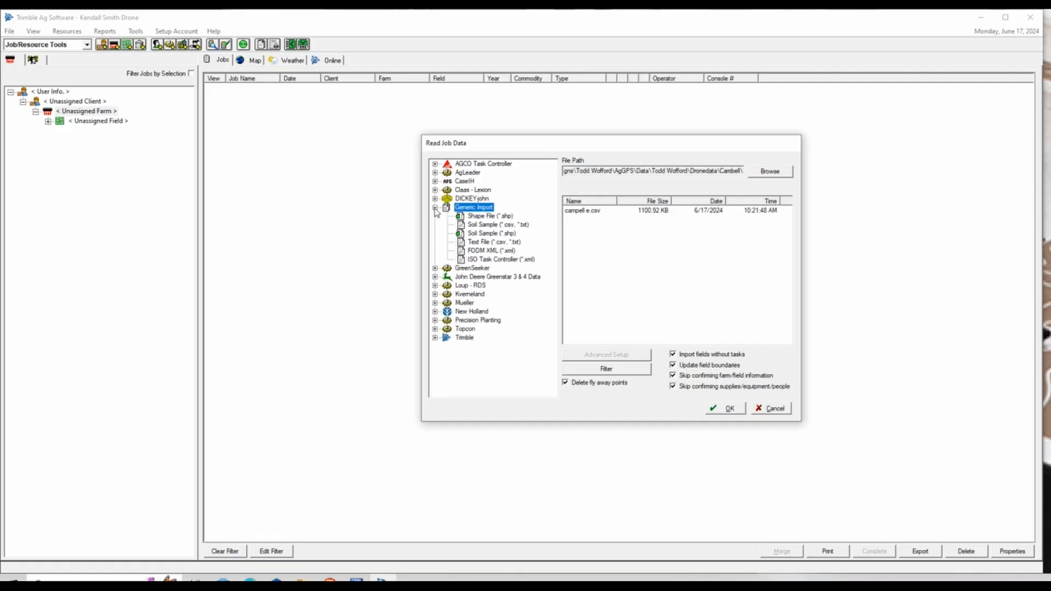
{"action": "left_click", "coordinate": [465, 245]}
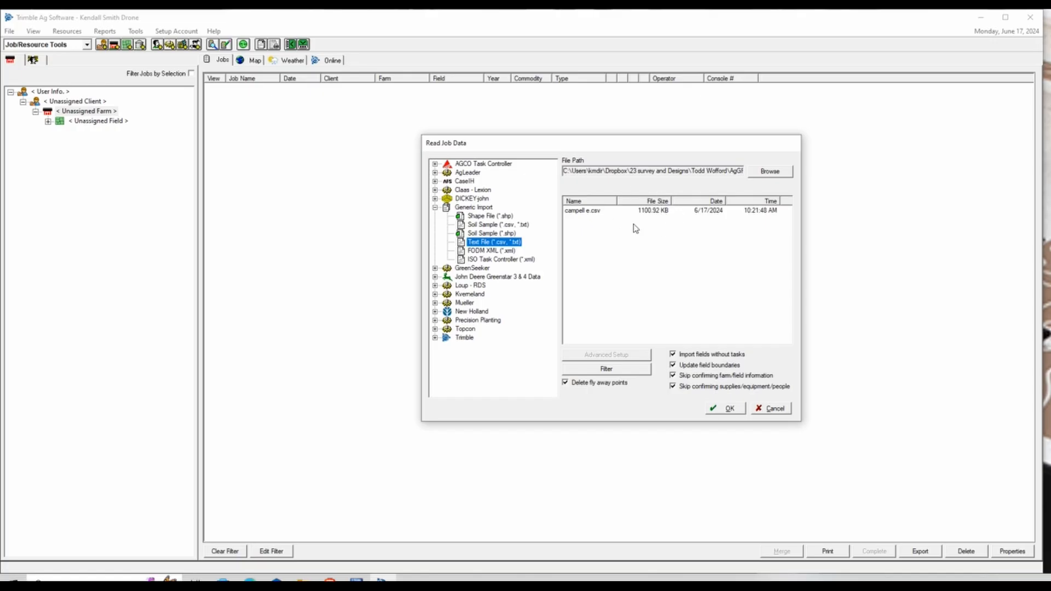
{"action": "left_click", "coordinate": [758, 174]}
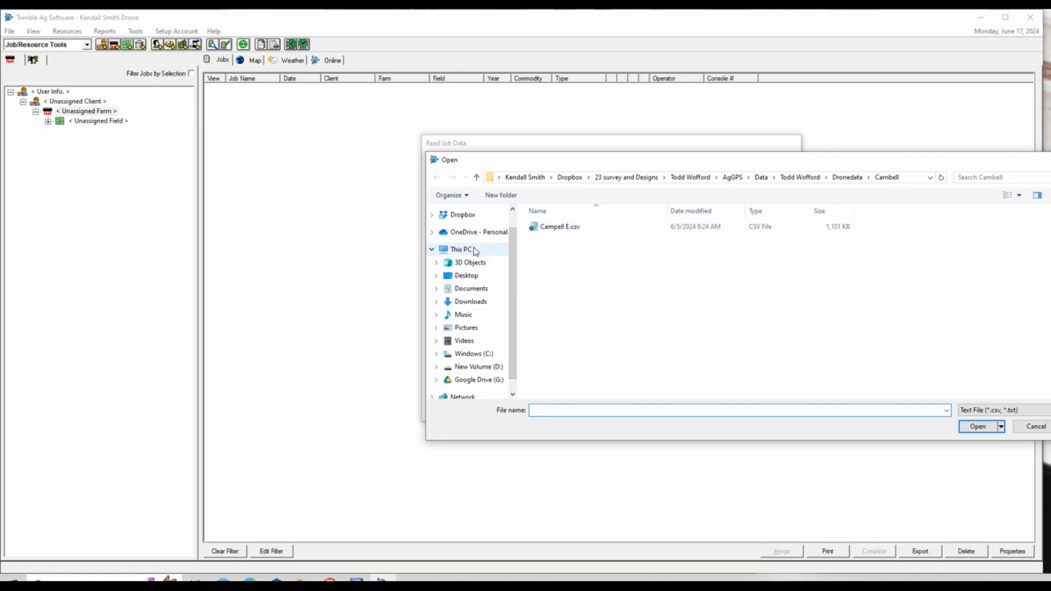
Navigate from Downloads to Dropbox > 23 survey and Designs > client > AgGPS > Data
{"action": "left_click", "coordinate": [479, 305]}
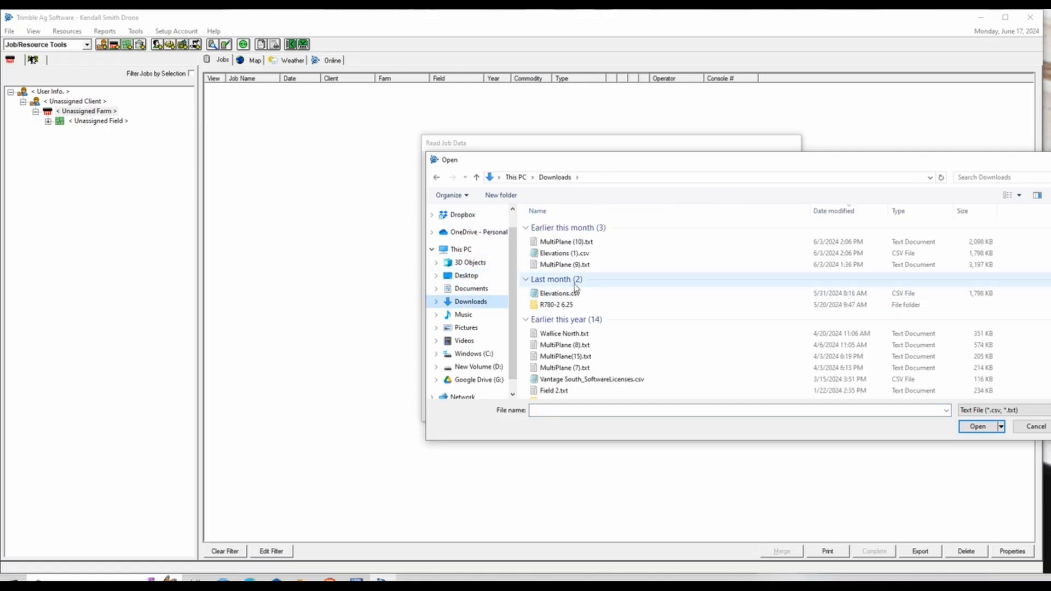
{"action": "left_click", "coordinate": [617, 298]}
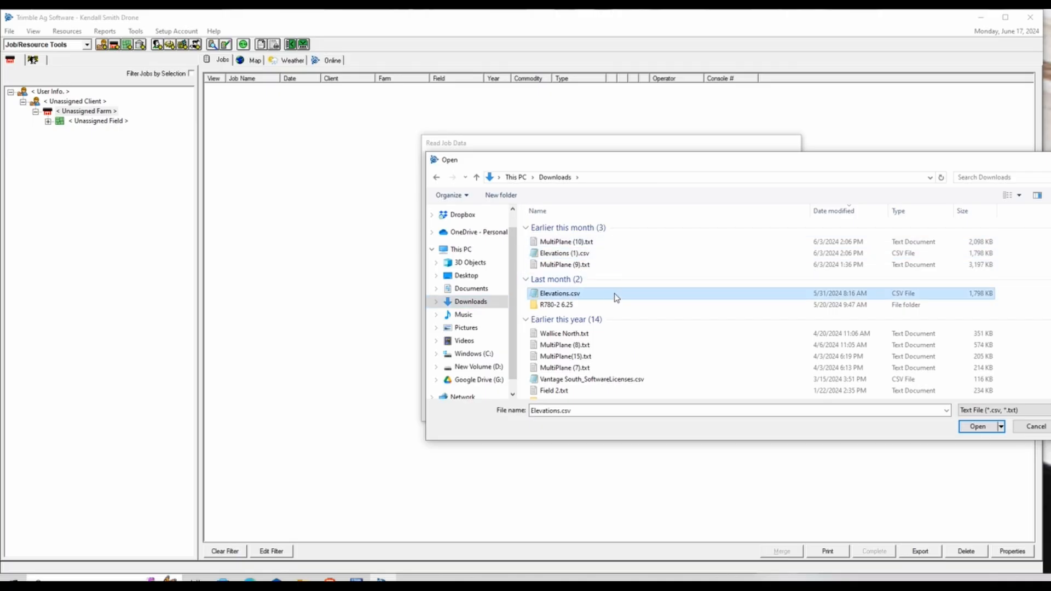
{"action": "left_click", "coordinate": [461, 216]}
{"action": "double_click", "coordinate": [571, 227]}
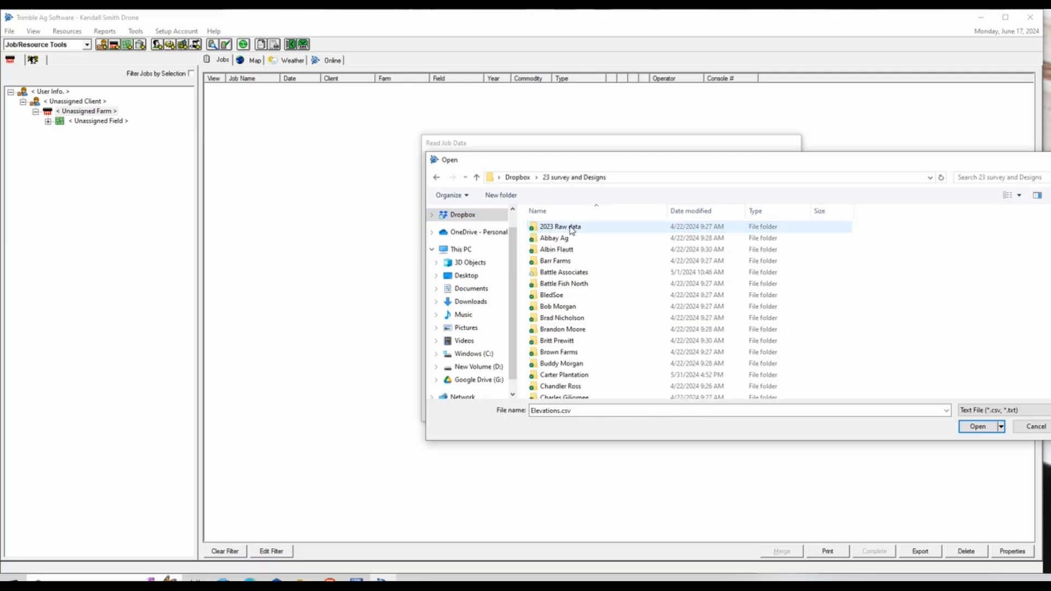
{"action": "scroll", "coordinate": [597, 312], "scroll_direction": "down", "scroll_amount": 12}
{"action": "scroll", "coordinate": [596, 315], "scroll_direction": "down", "scroll_amount": 8}
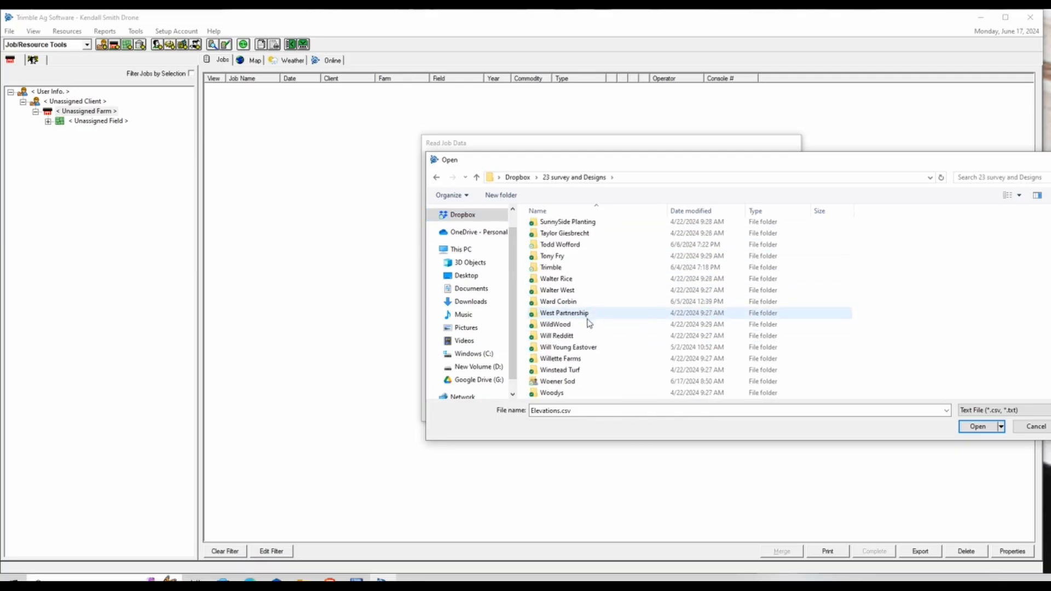
{"action": "double_click", "coordinate": [576, 246]}
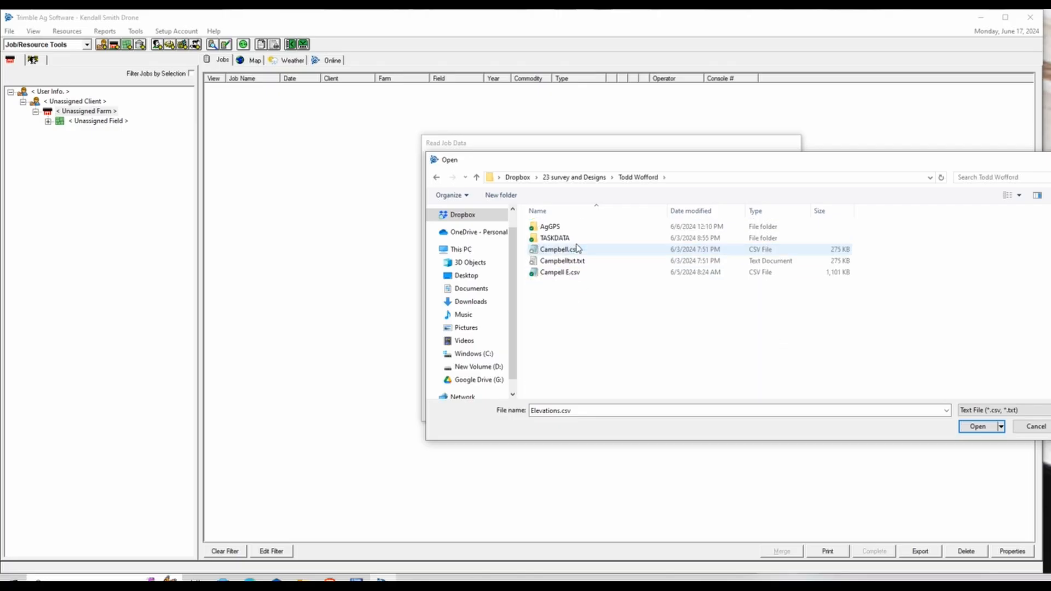
{"action": "double_click", "coordinate": [575, 229]}
{"action": "double_click", "coordinate": [576, 229]}
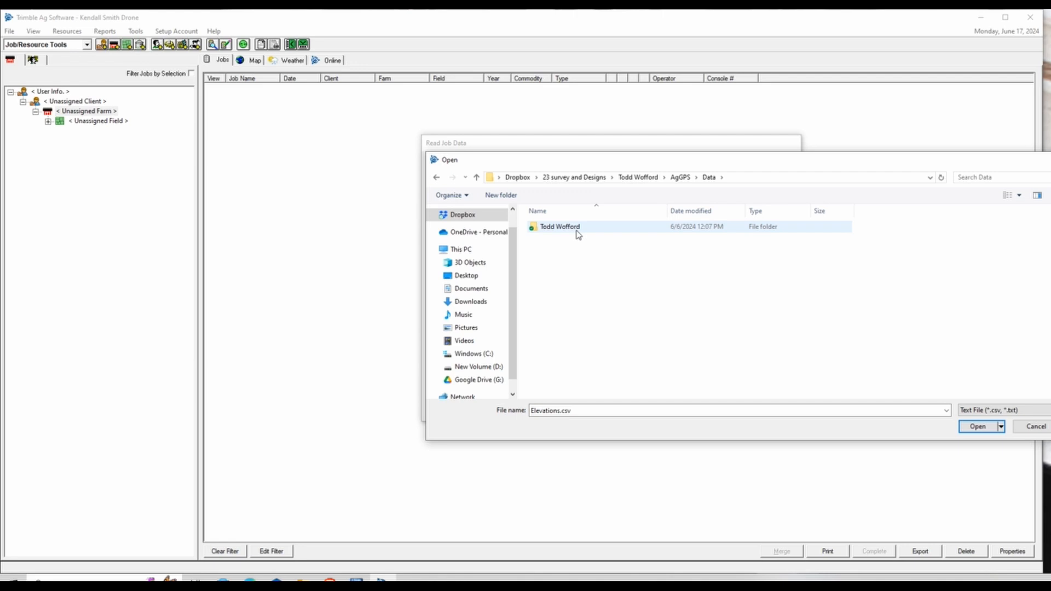
Open client > Dronedata > Cambell and add Campell E.csv as the file to read
{"action": "double_click", "coordinate": [576, 229]}
{"action": "double_click", "coordinate": [577, 230]}
{"action": "double_click", "coordinate": [578, 231]}
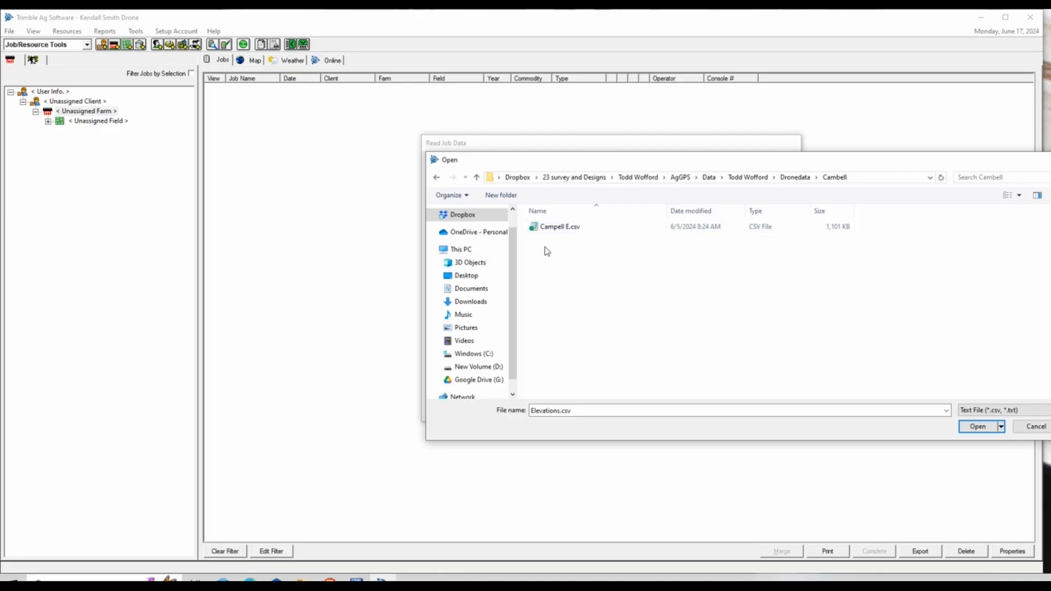
{"action": "left_click", "coordinate": [580, 234]}
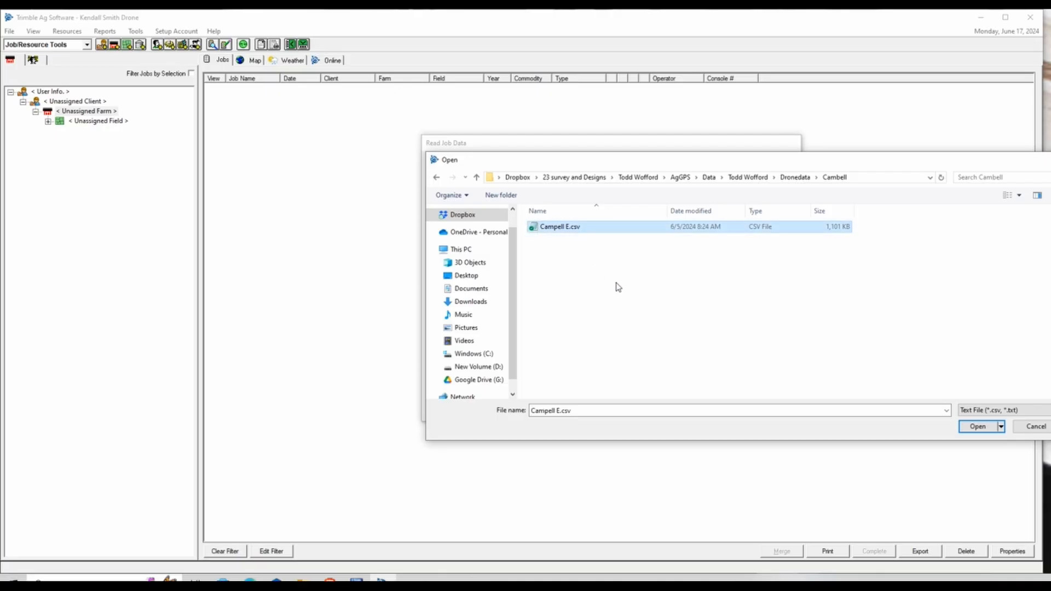
{"action": "left_click", "coordinate": [977, 428]}
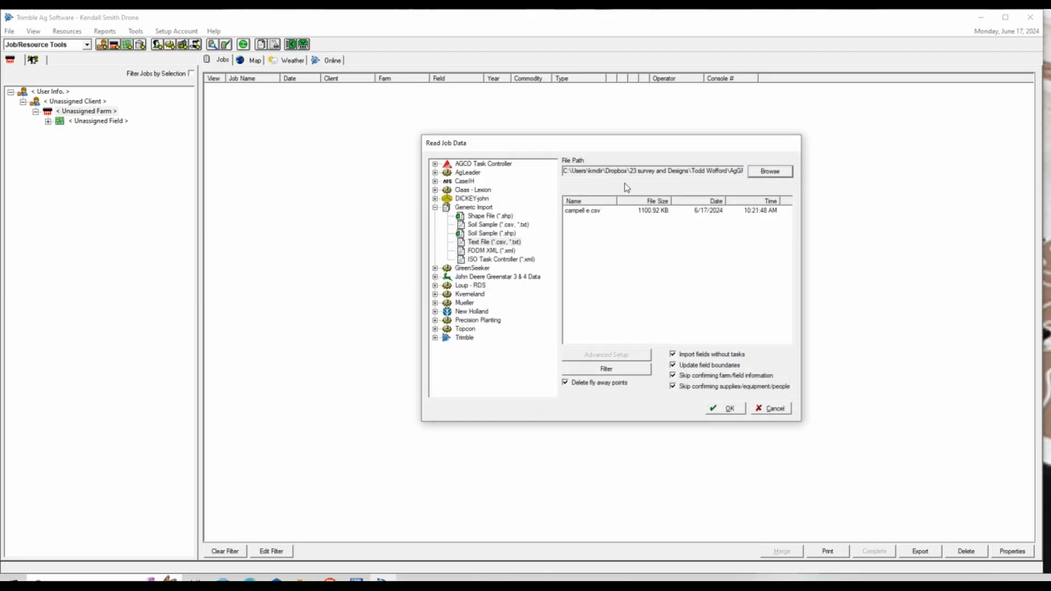
{"action": "left_click", "coordinate": [620, 214]}
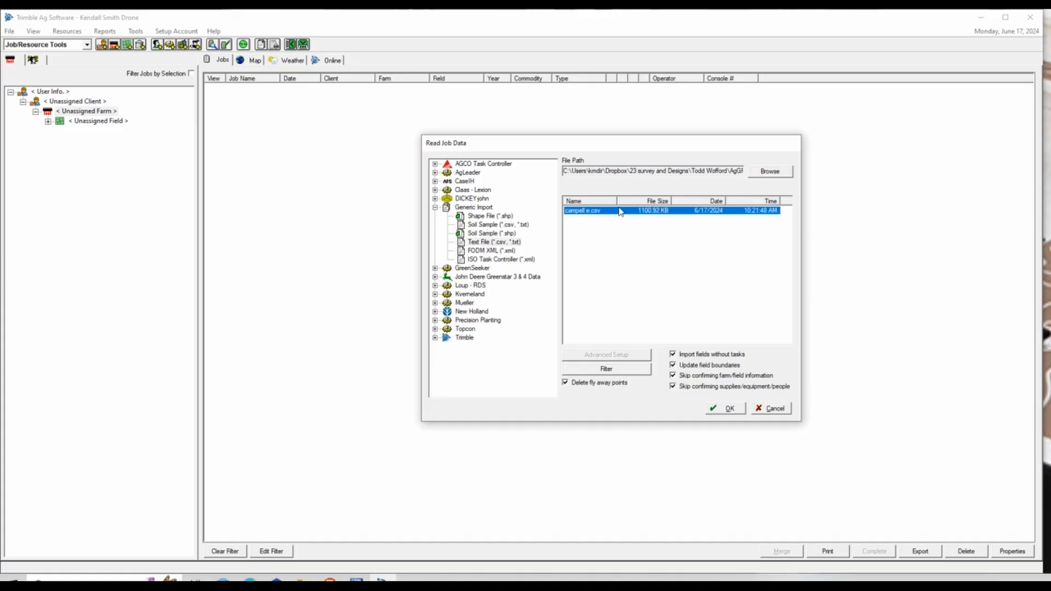
Open the import settings and try State Plane - English Units with zone Arkansas North
{"action": "left_click", "coordinate": [720, 411]}
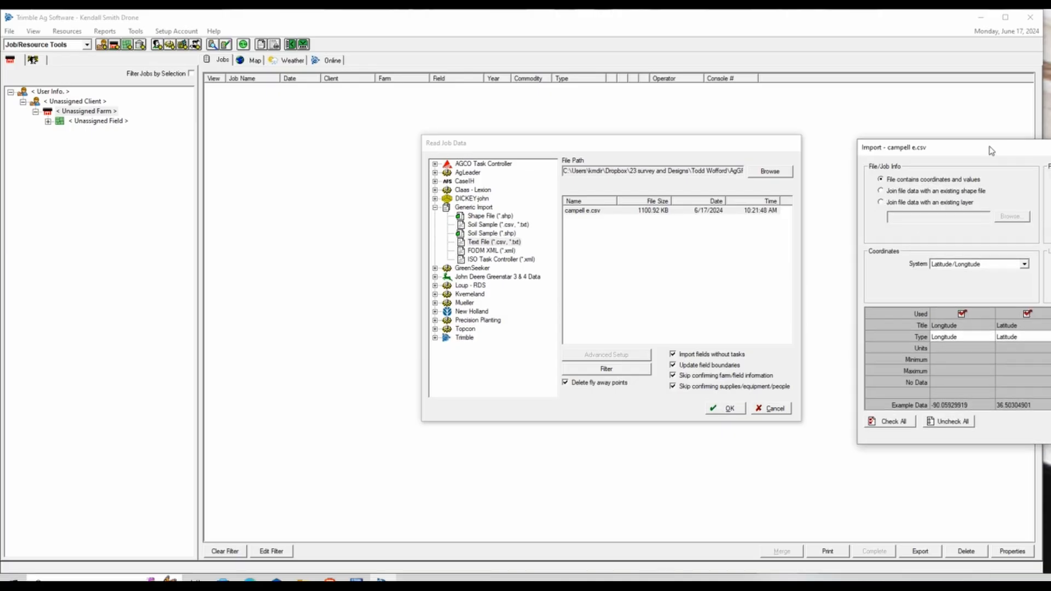
{"action": "left_click_drag", "start_coordinate": [989, 147], "coordinate": [607, 133]}
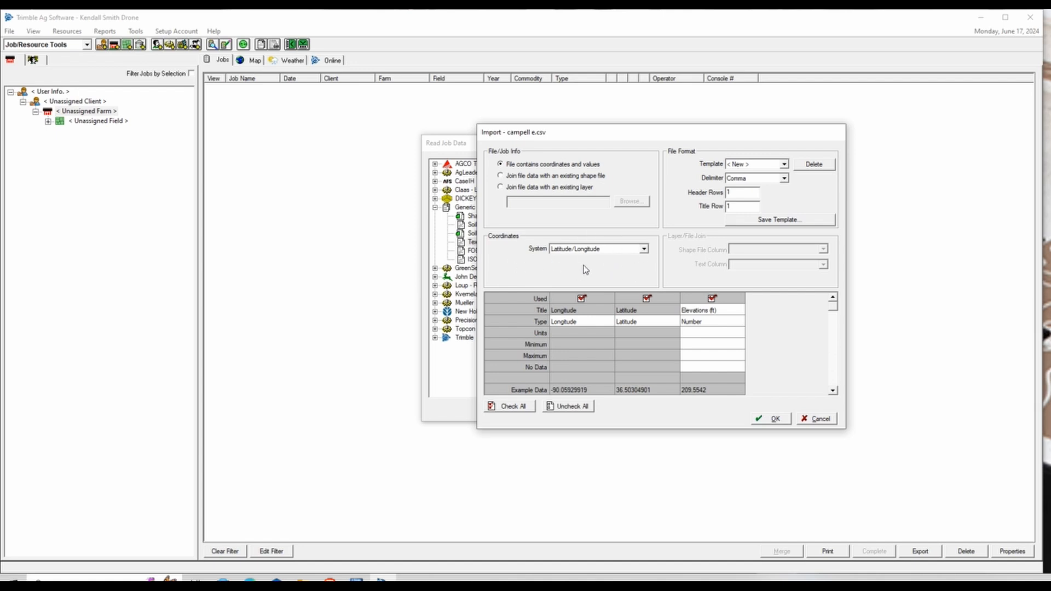
{"action": "left_click", "coordinate": [645, 250]}
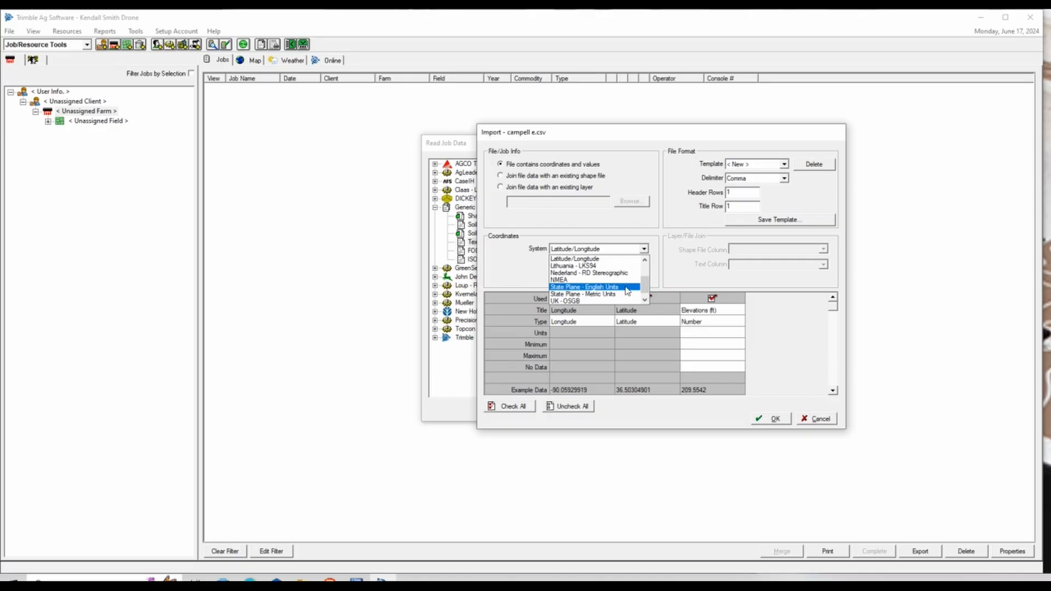
{"action": "left_click", "coordinate": [628, 287]}
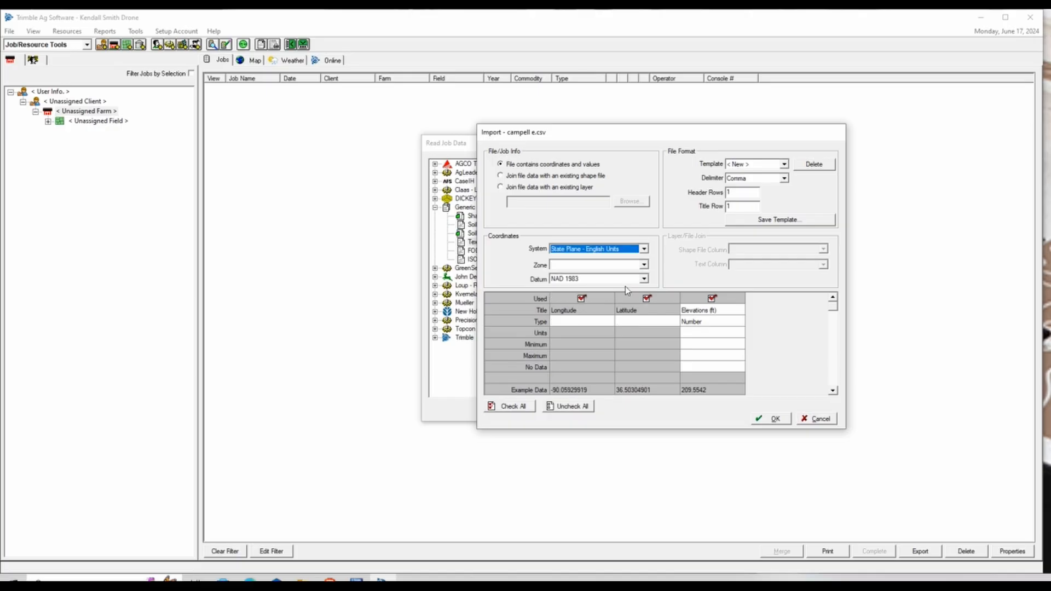
{"action": "left_click", "coordinate": [645, 267]}
{"action": "scroll", "coordinate": [629, 304], "scroll_direction": "down", "scroll_amount": 2}
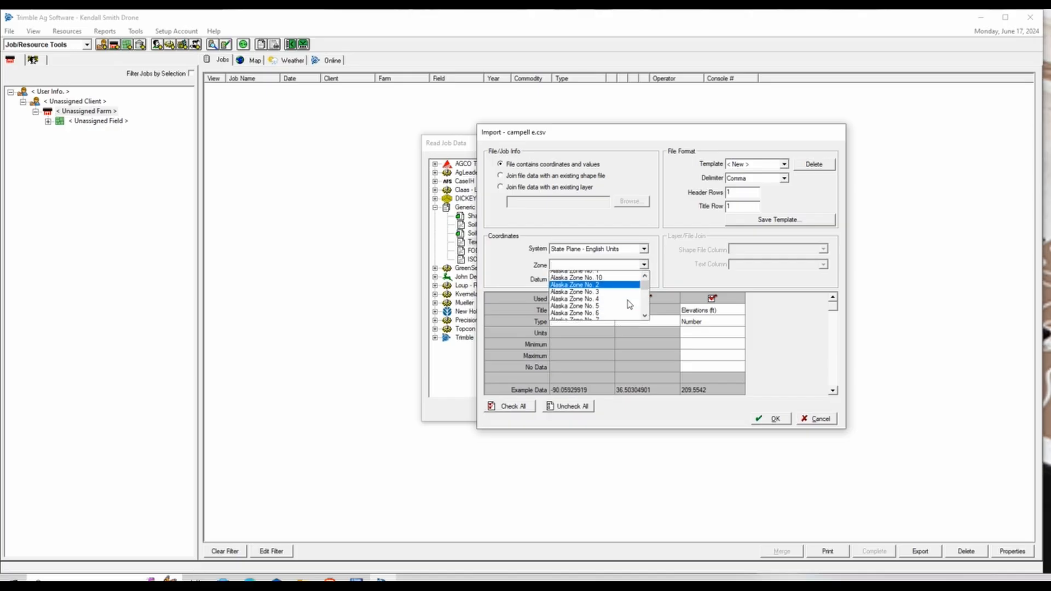
{"action": "scroll", "coordinate": [629, 304], "scroll_direction": "down", "scroll_amount": 3}
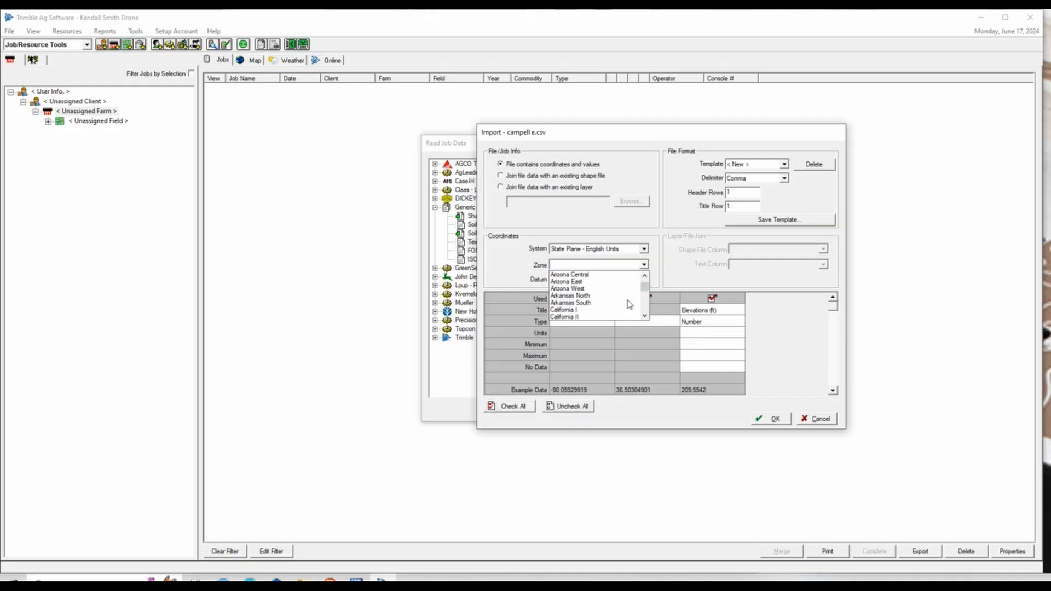
{"action": "left_click", "coordinate": [618, 295]}
Pick datum WGS 1984, then switch the coordinate system back to Latitude/Longitude
{"action": "left_click", "coordinate": [610, 279]}
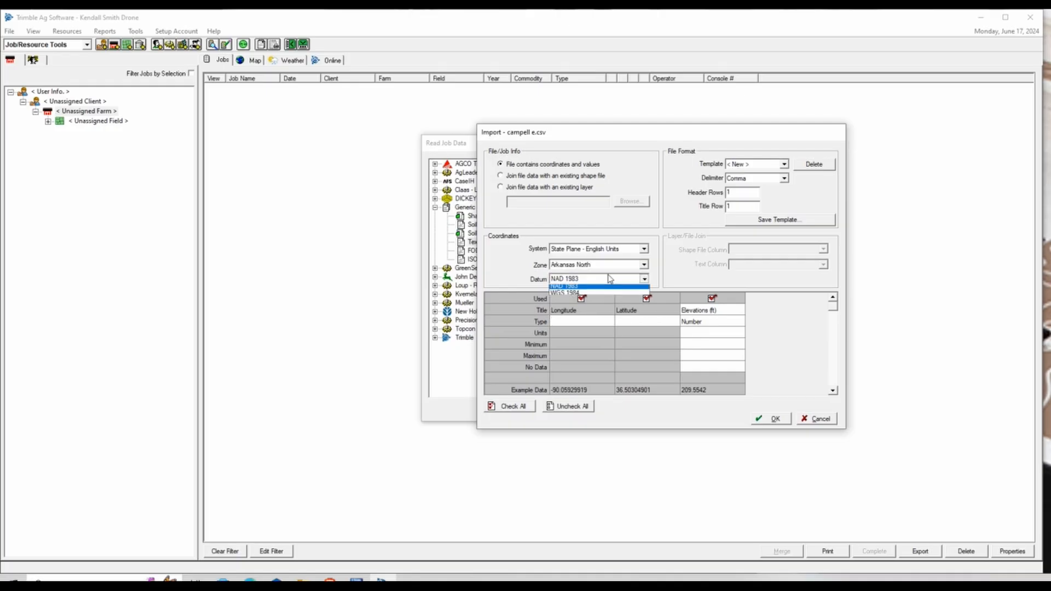
{"action": "left_click", "coordinate": [602, 303]}
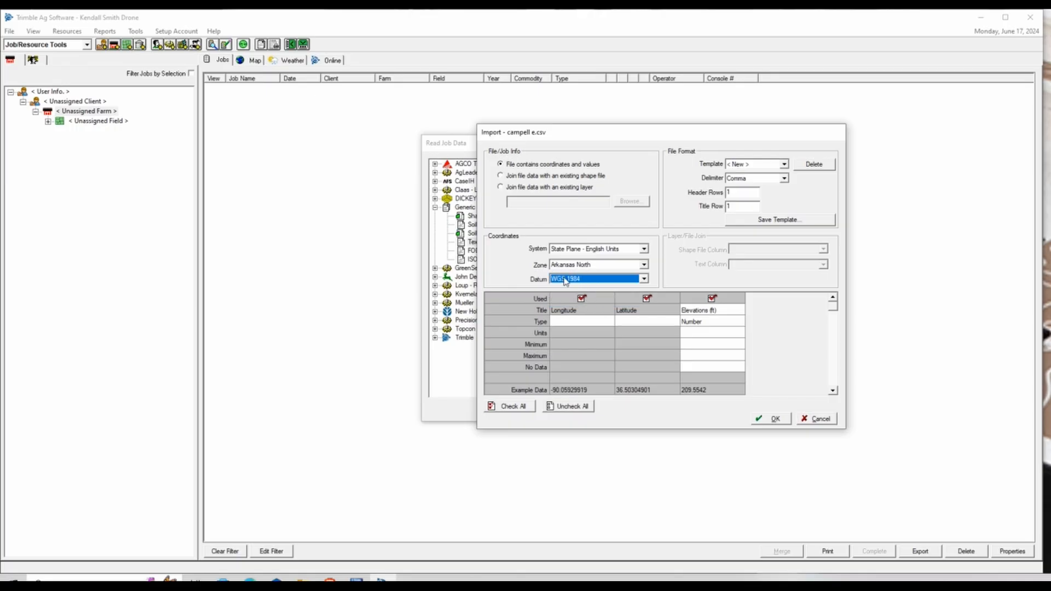
{"action": "left_click", "coordinate": [645, 250]}
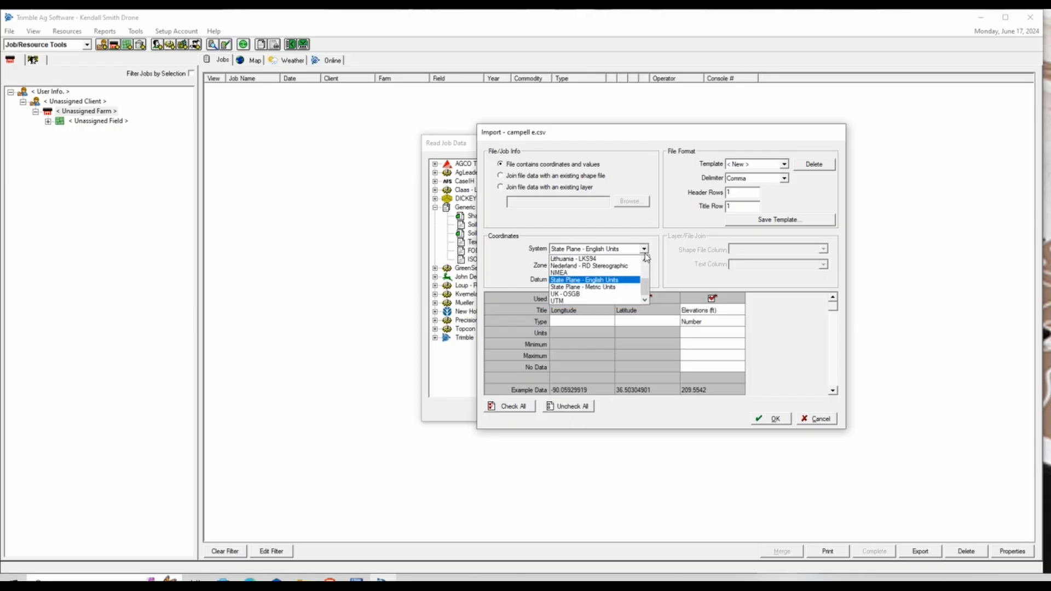
{"action": "scroll", "coordinate": [611, 282], "scroll_direction": "up", "scroll_amount": 1}
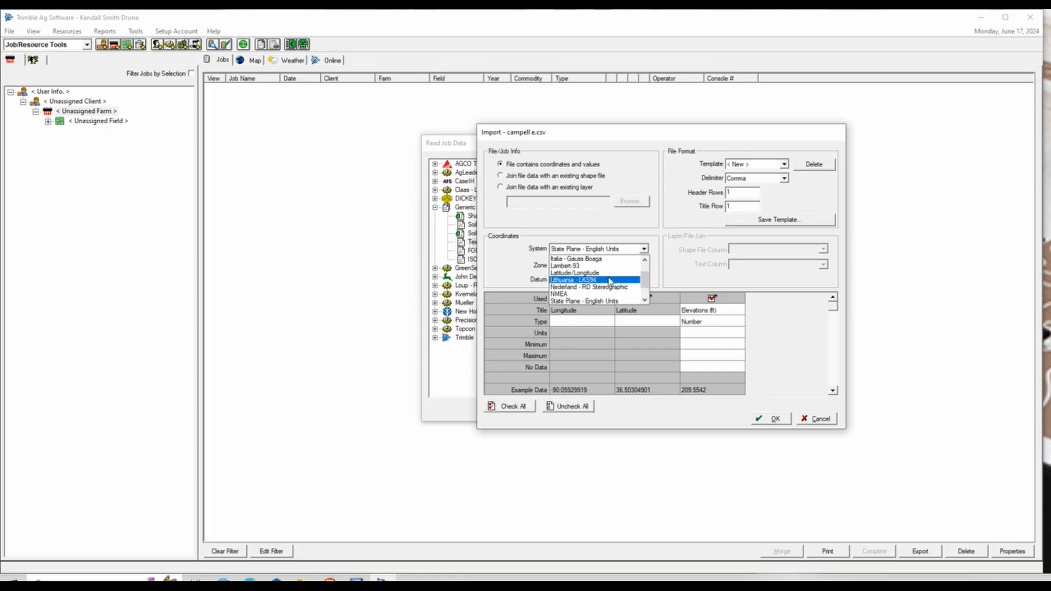
{"action": "left_click", "coordinate": [610, 273]}
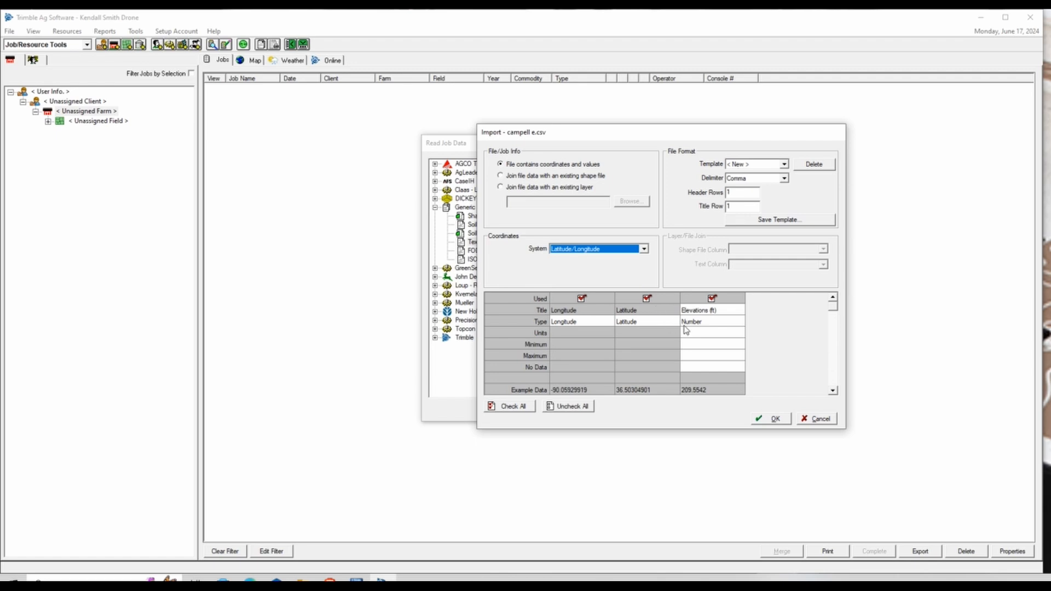
Change the Elevations (ft) column's data type to Elevation
{"action": "left_click", "coordinate": [702, 324]}
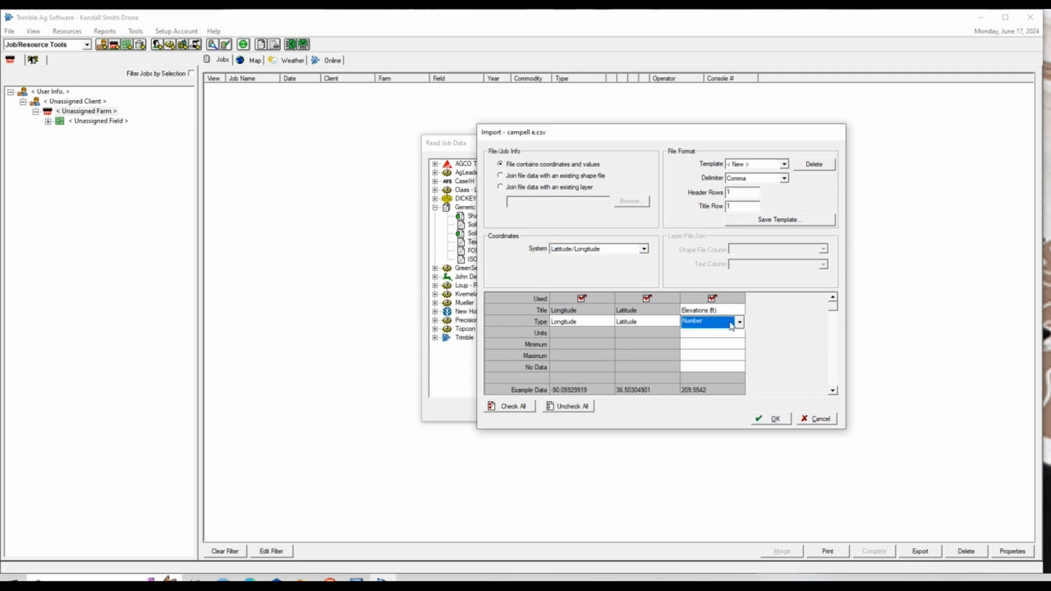
{"action": "left_click", "coordinate": [740, 323]}
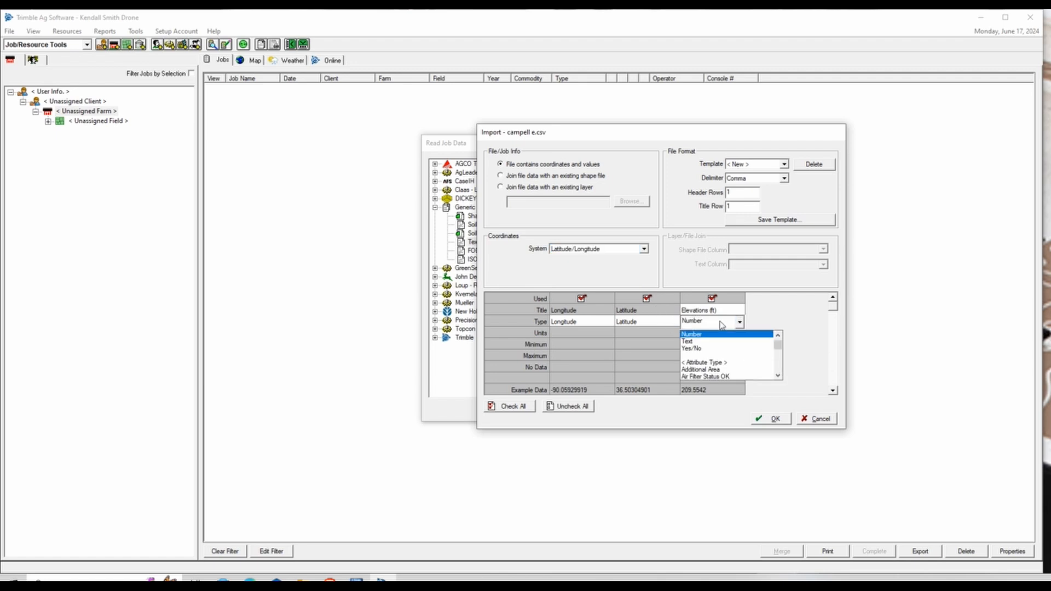
{"action": "scroll", "coordinate": [722, 362], "scroll_direction": "down", "scroll_amount": 5}
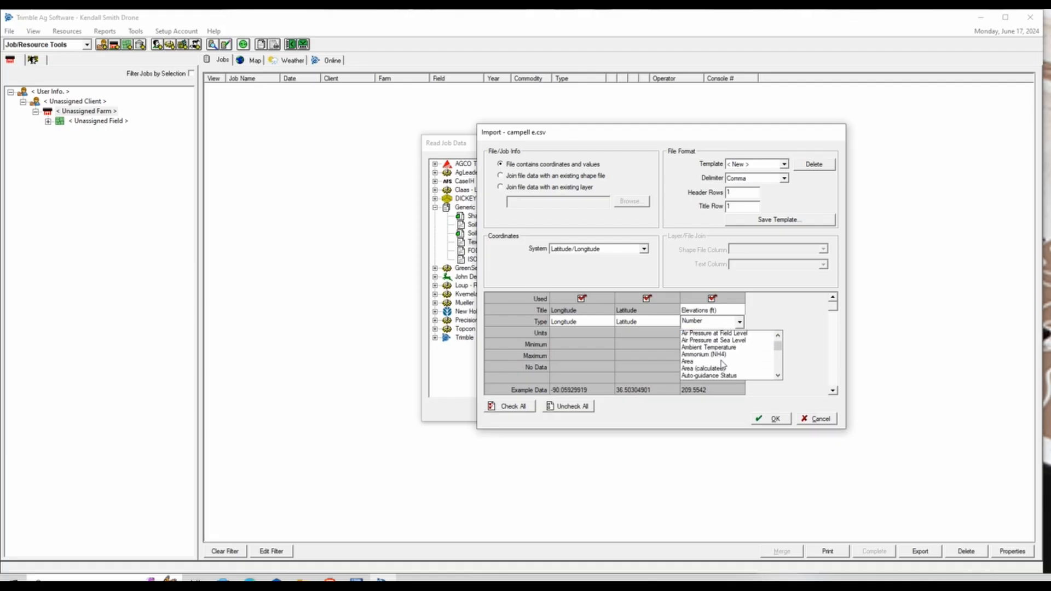
{"action": "scroll", "coordinate": [723, 365], "scroll_direction": "down", "scroll_amount": 8}
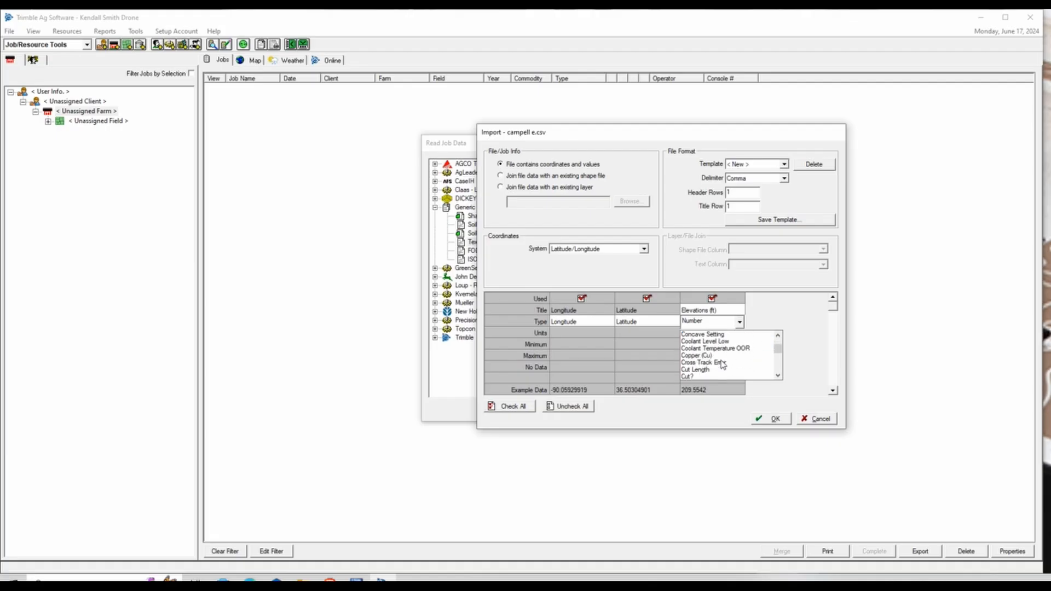
{"action": "scroll", "coordinate": [723, 365], "scroll_direction": "down", "scroll_amount": 3}
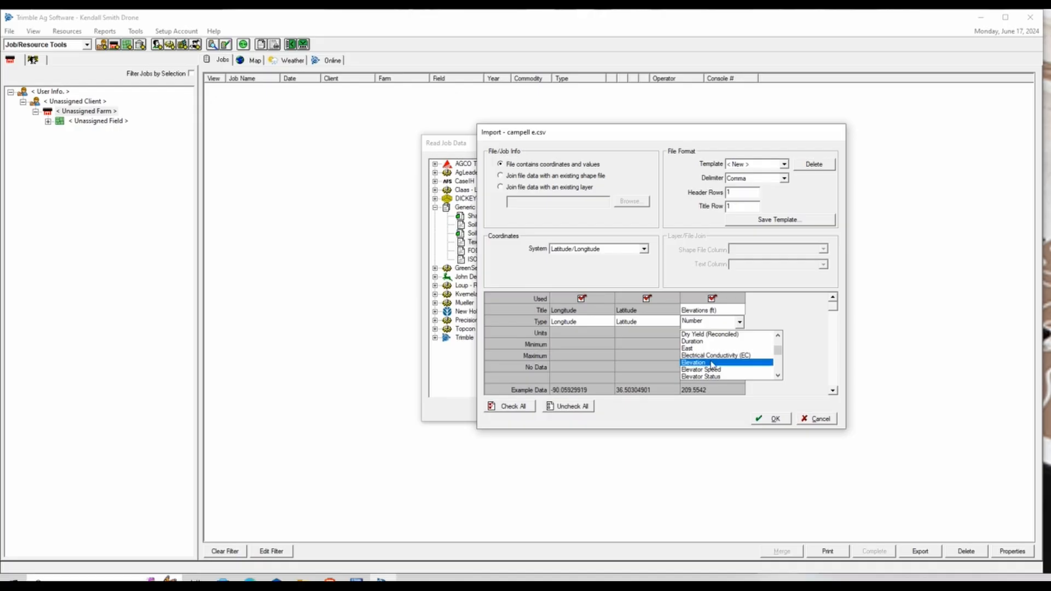
{"action": "left_click", "coordinate": [711, 363]}
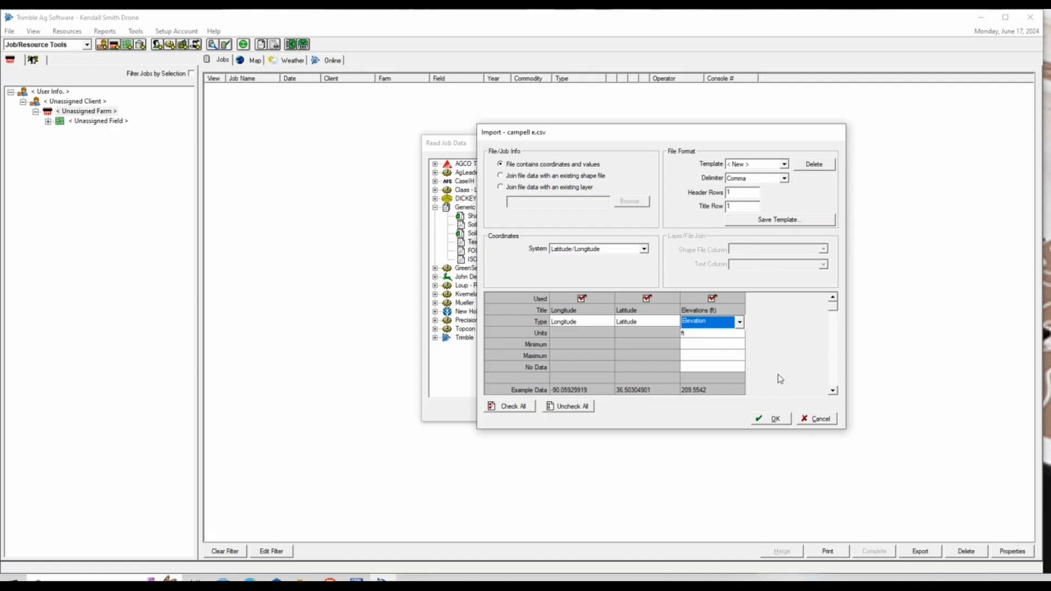
{"action": "left_click", "coordinate": [775, 419]}
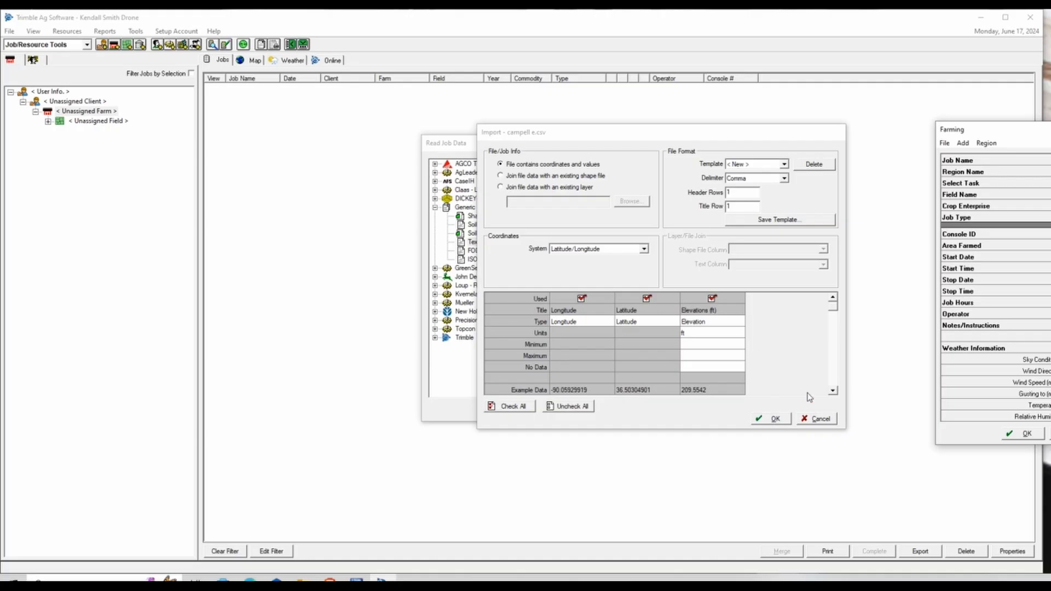
{"action": "left_click_drag", "start_coordinate": [1018, 134], "coordinate": [617, 121]}
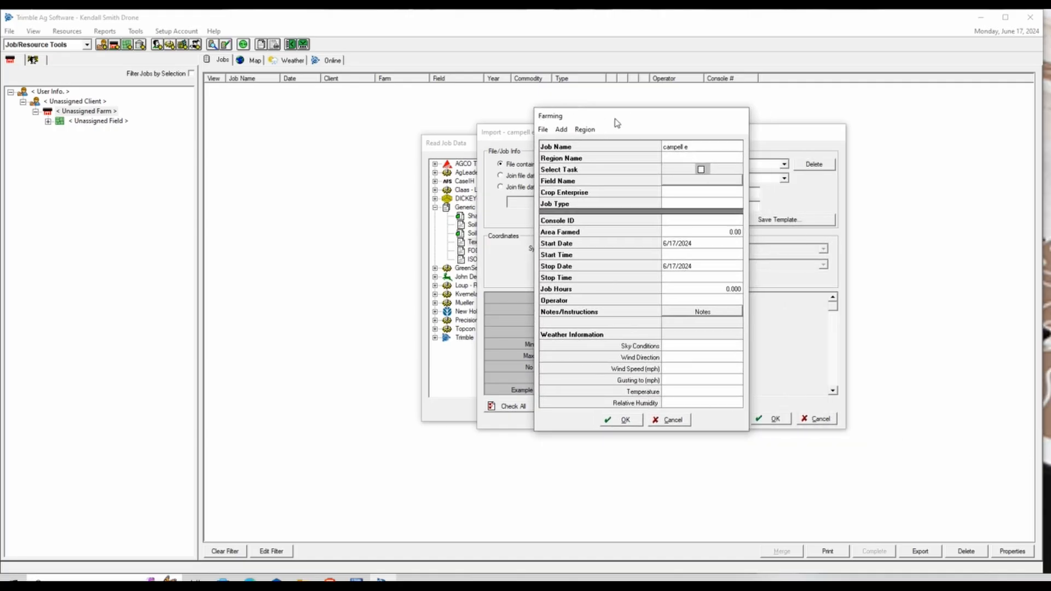
{"action": "left_click", "coordinate": [625, 420]}
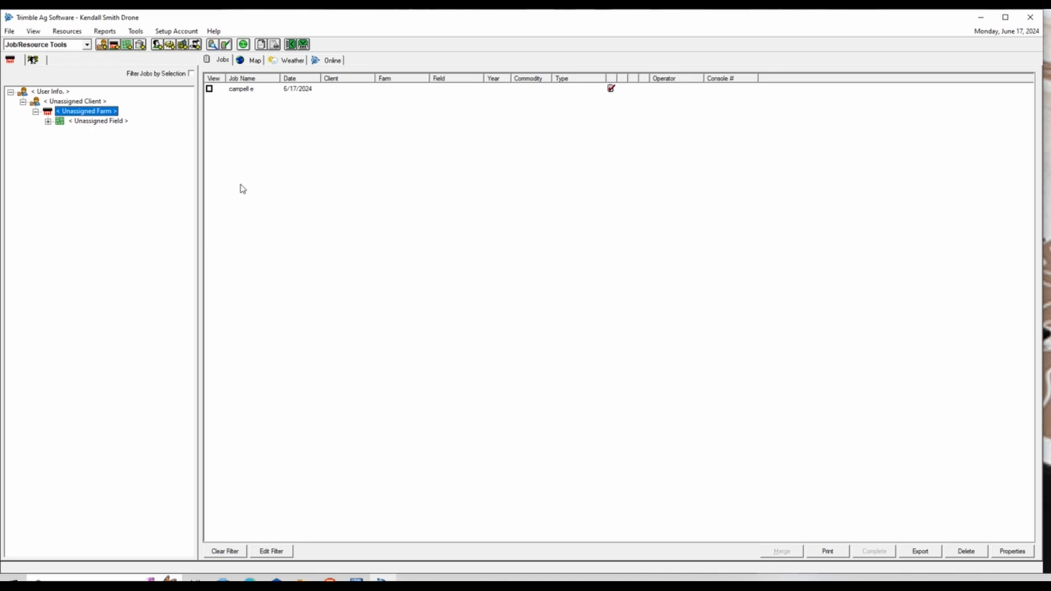
{"action": "left_click", "coordinate": [209, 89]}
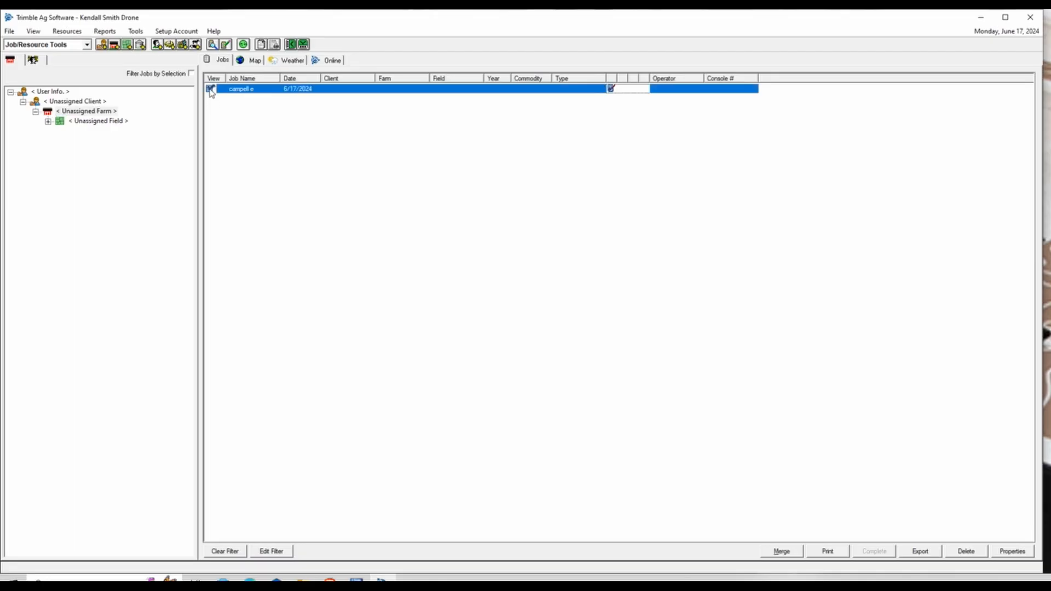
Show the campell e elevation map (191.49–210.07 ft) and select the unassigned field in the tree
{"action": "left_click", "coordinate": [255, 61]}
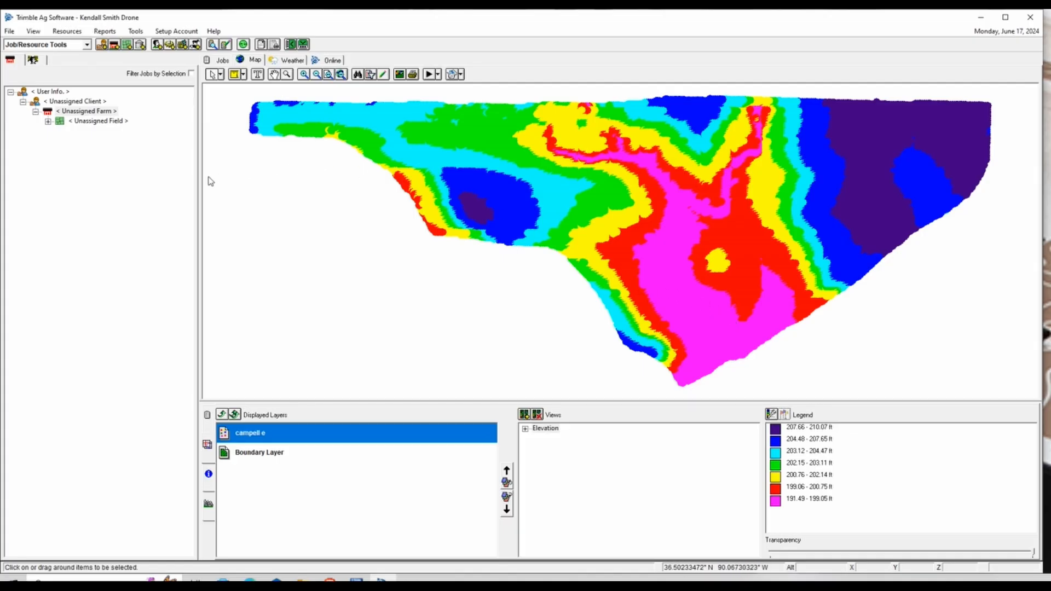
{"action": "left_click", "coordinate": [59, 122]}
Create a new client, entering the grower's last name and first initial
{"action": "right_click", "coordinate": [59, 121]}
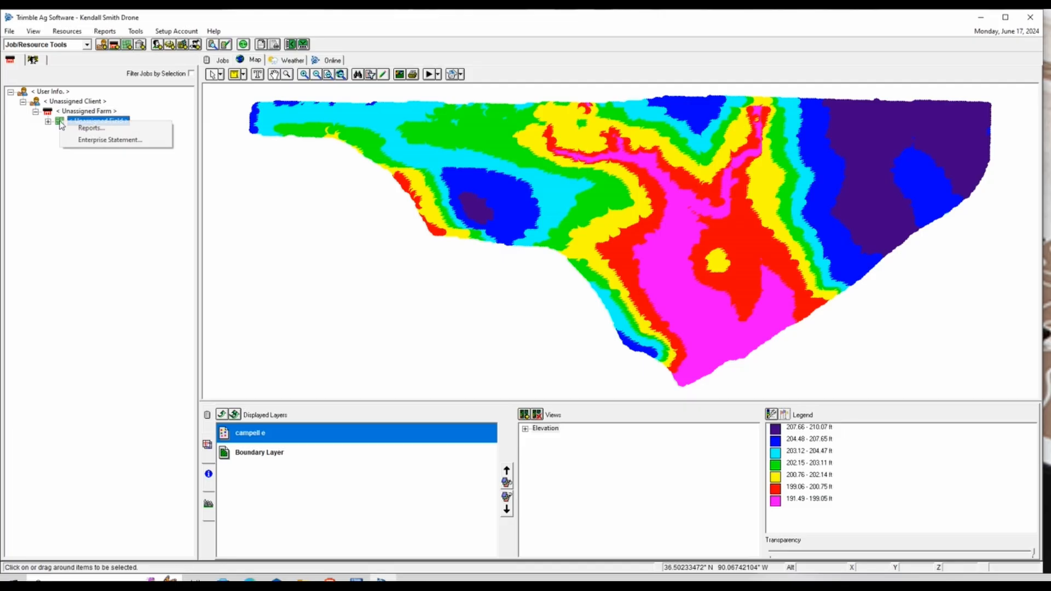
{"action": "left_click", "coordinate": [49, 164]}
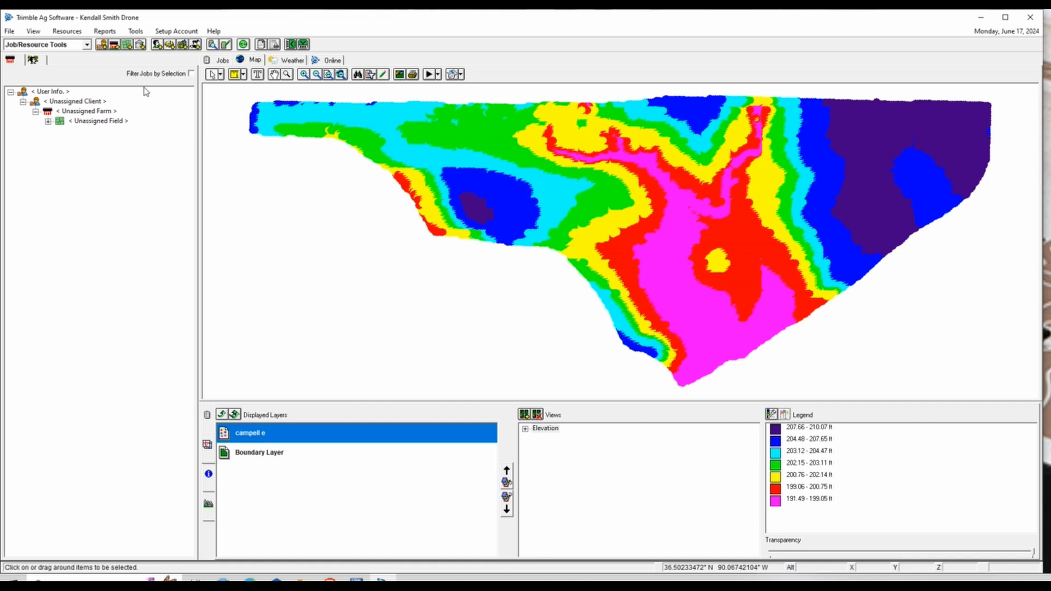
{"action": "left_click", "coordinate": [102, 44]}
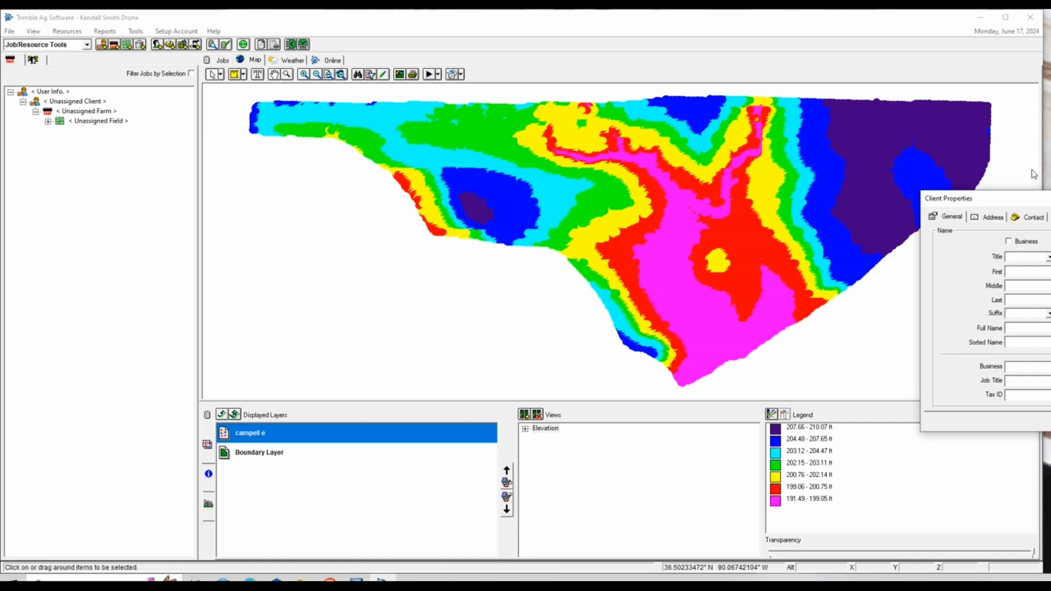
{"action": "left_click_drag", "start_coordinate": [1031, 207], "coordinate": [521, 190]}
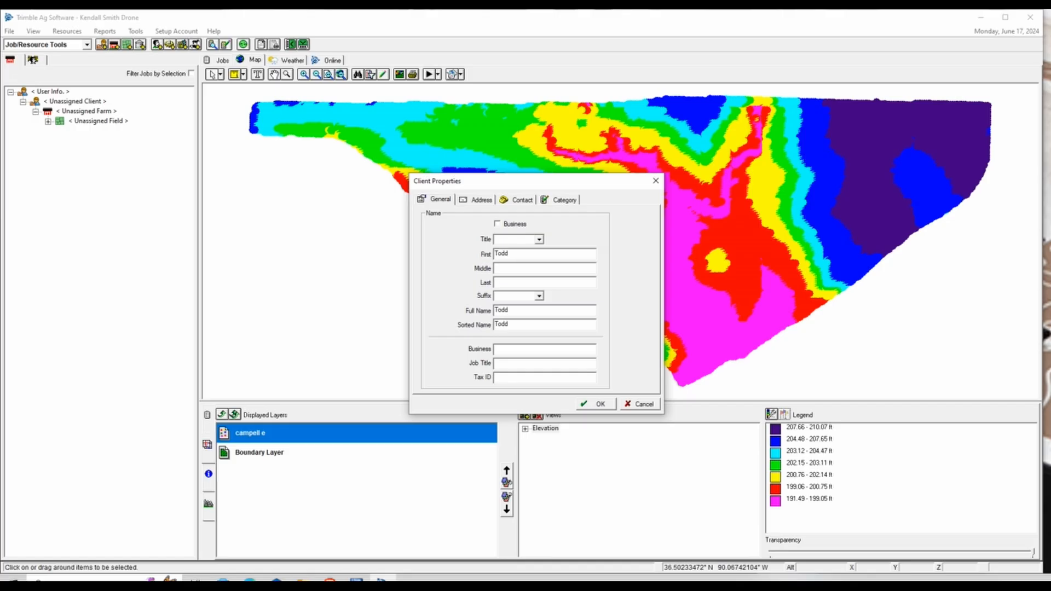
{"action": "key", "text": "Tab"}
{"action": "key", "text": "Tab"}
{"action": "left_click", "coordinate": [600, 405]}
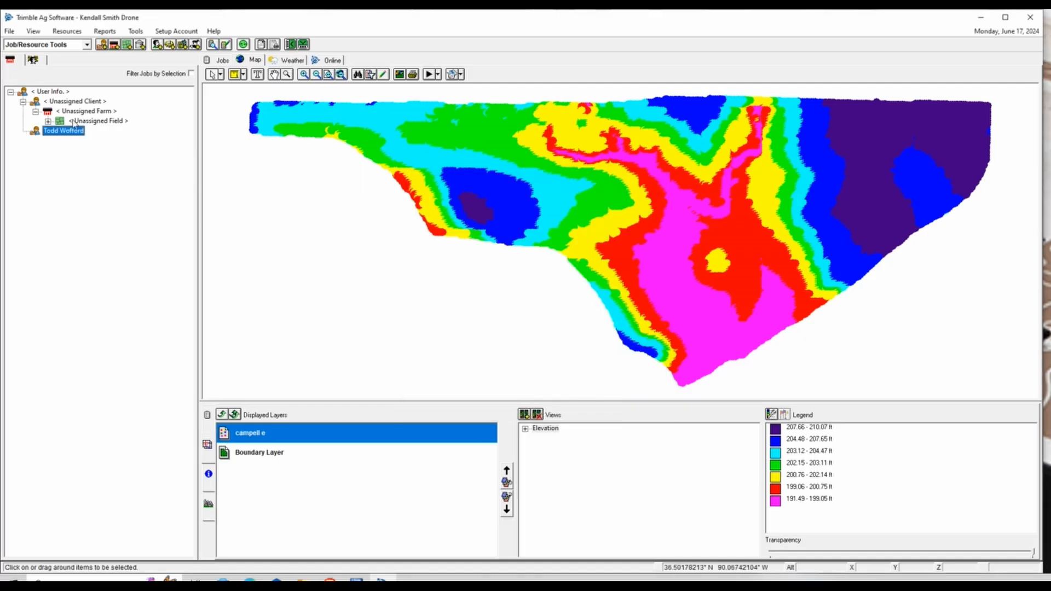
{"action": "left_click", "coordinate": [115, 46]}
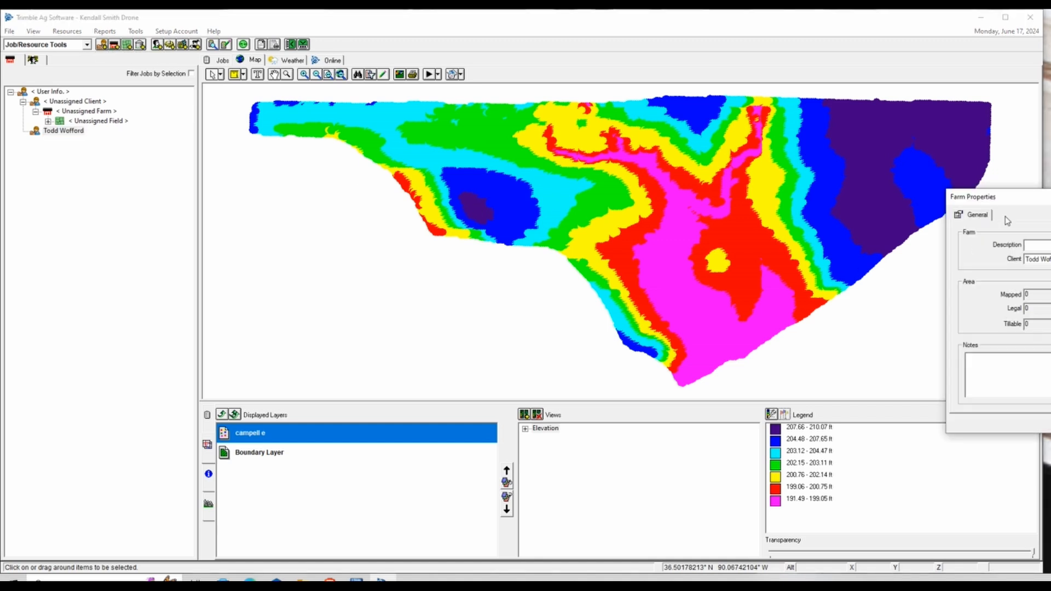
Save a farm named Drone Data under the new client
{"action": "left_click_drag", "start_coordinate": [979, 198], "coordinate": [591, 173]}
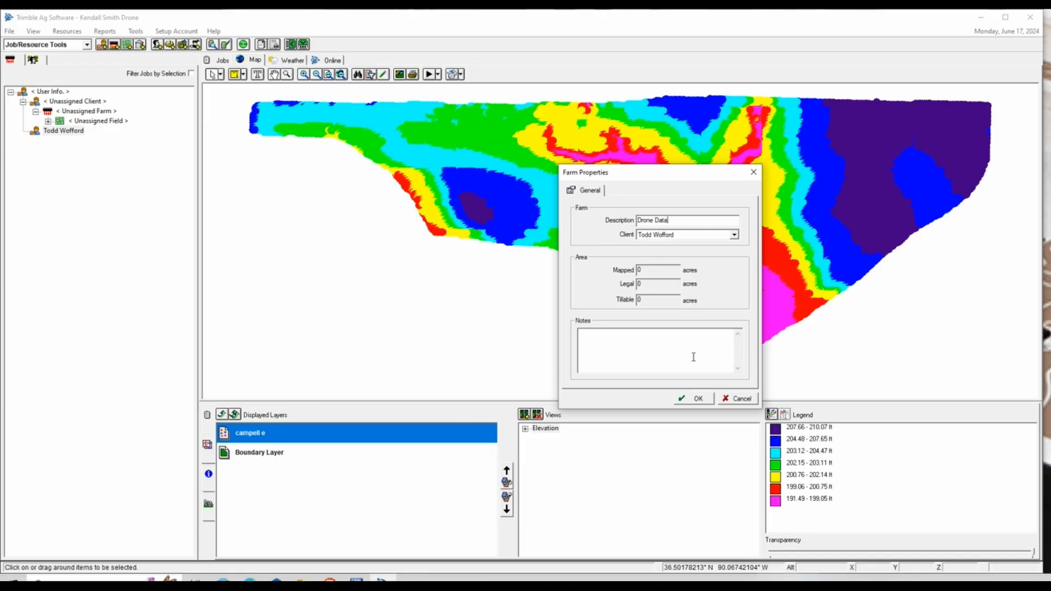
{"action": "left_click", "coordinate": [697, 400]}
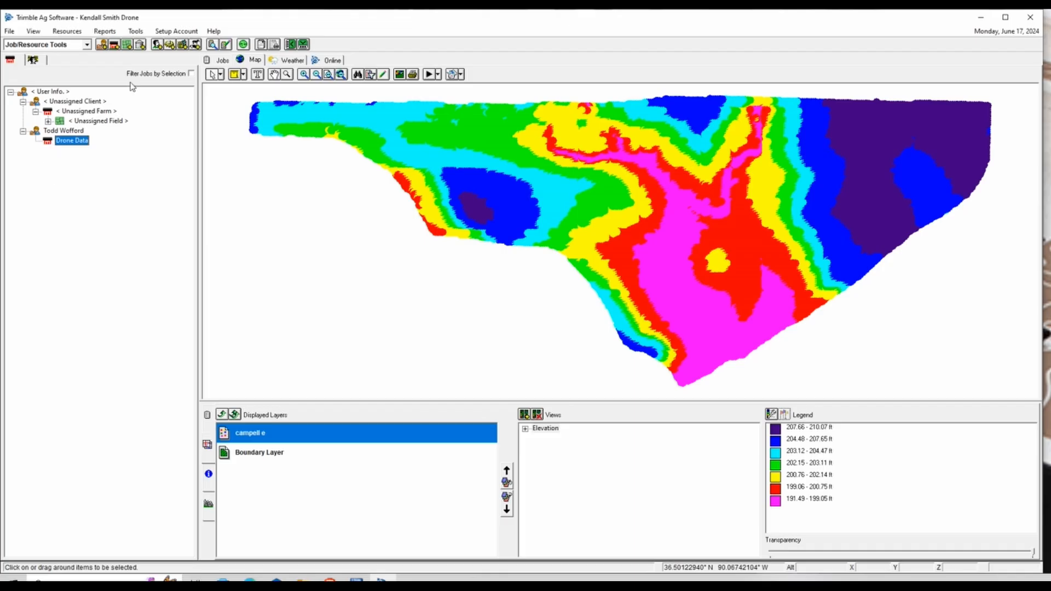
{"action": "left_click", "coordinate": [128, 45]}
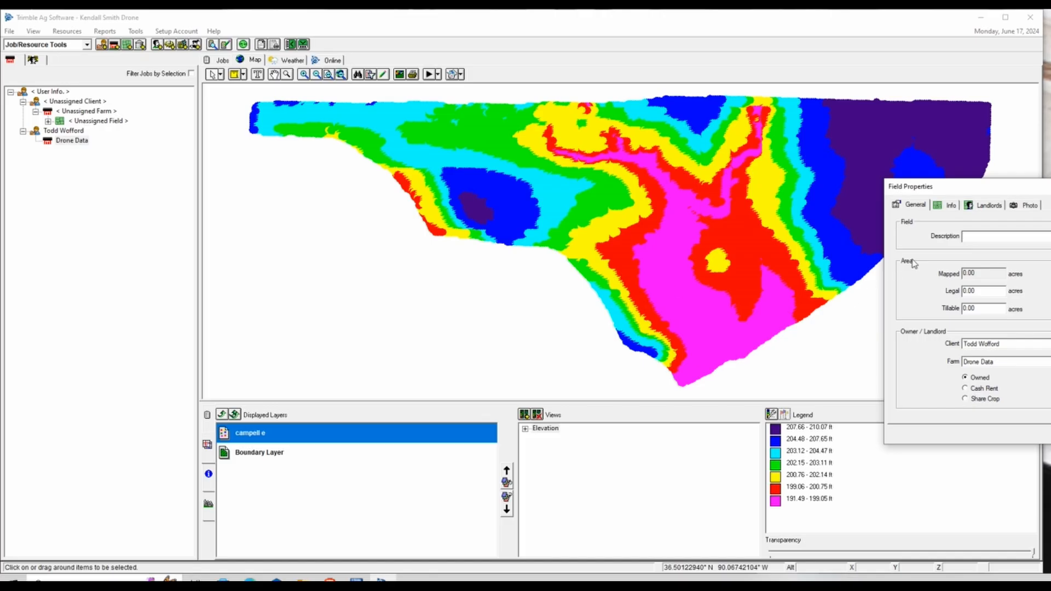
Save the new field with description Campell under the Drone Data farm
{"action": "left_click_drag", "start_coordinate": [1012, 182], "coordinate": [655, 193]}
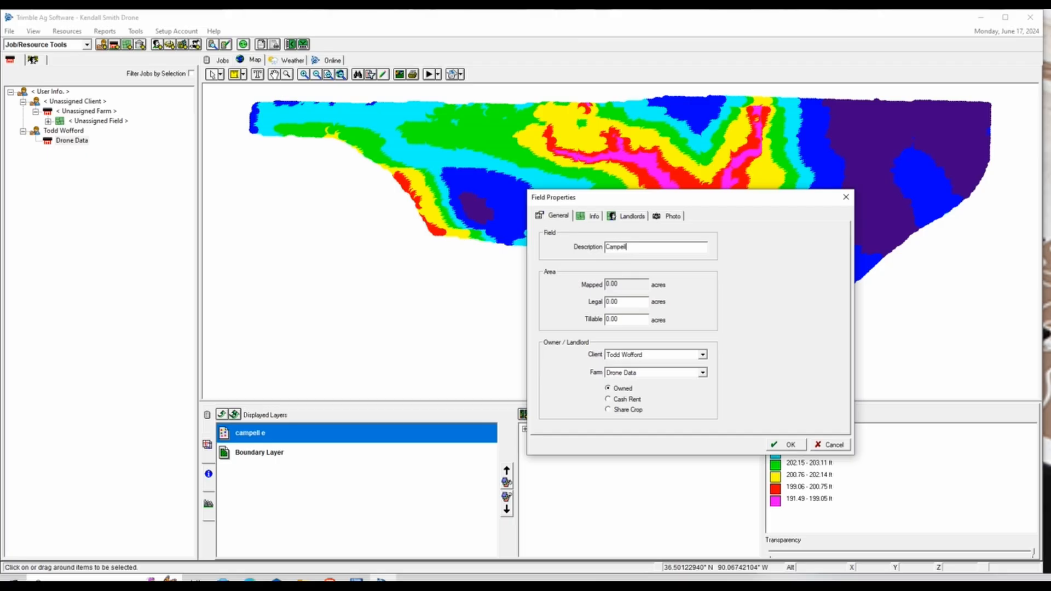
{"action": "left_click", "coordinate": [776, 451]}
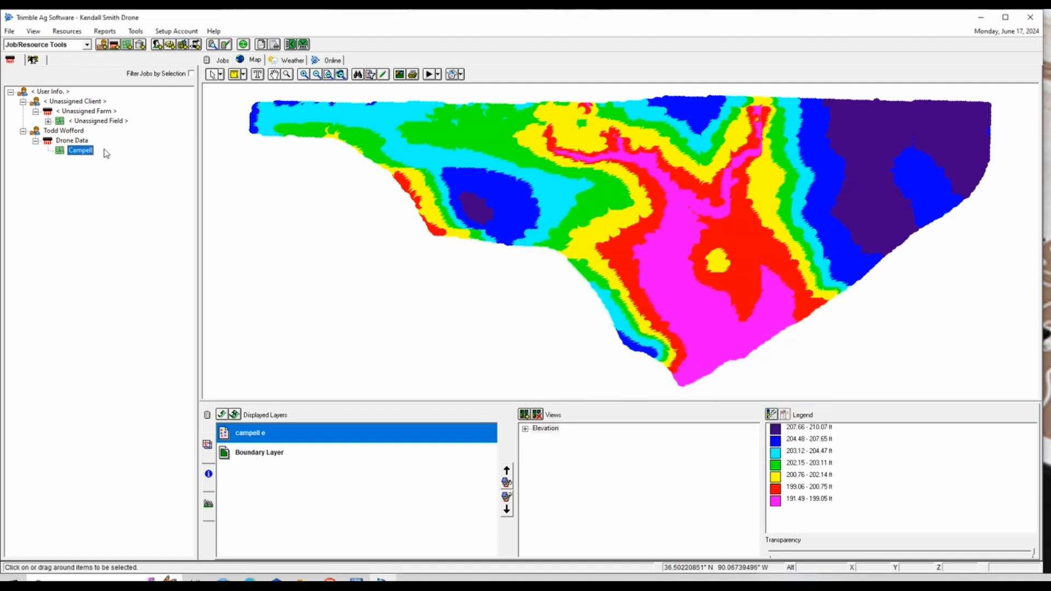
Edit Campell's boundaries and begin an include polygon at the map's top-left corner
{"action": "right_click", "coordinate": [62, 156]}
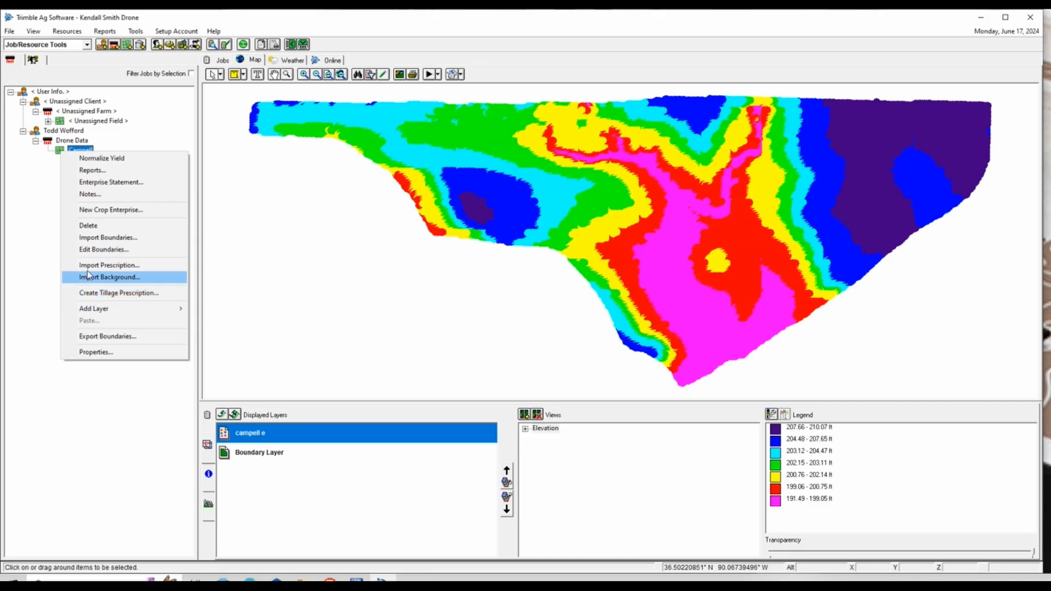
{"action": "left_click", "coordinate": [89, 250]}
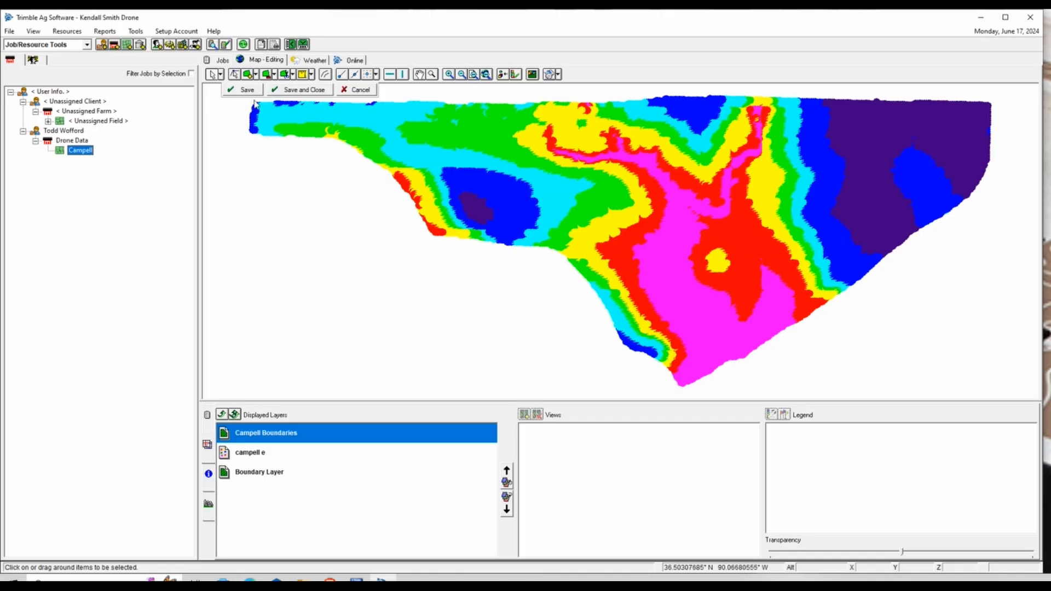
{"action": "left_click", "coordinate": [249, 75]}
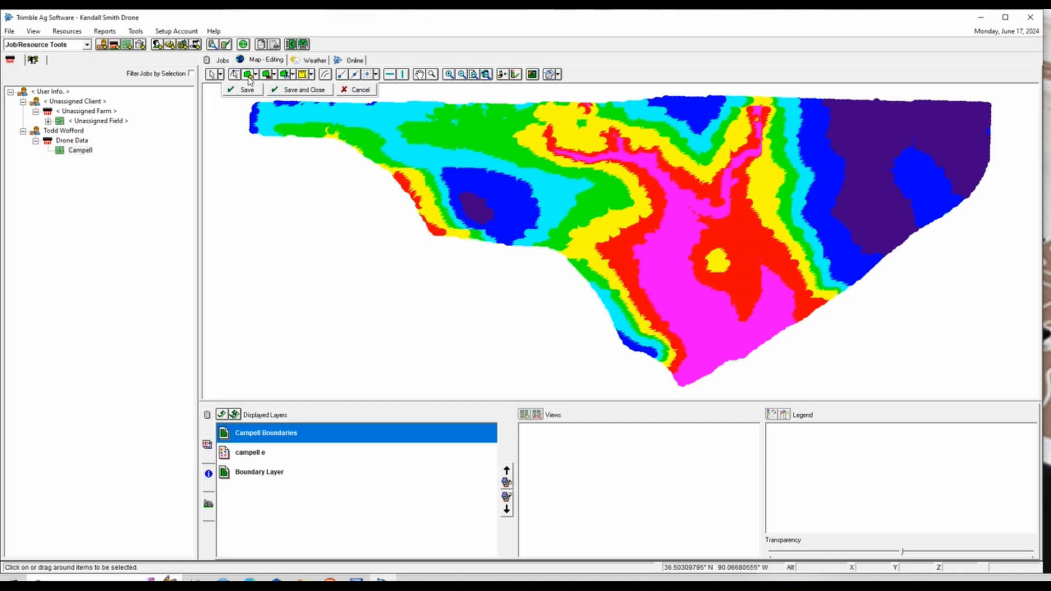
{"action": "left_click", "coordinate": [255, 103]}
{"action": "left_click", "coordinate": [250, 132]}
Continue the boundary with eight more points along the elevation map's edge
{"action": "left_click", "coordinate": [265, 135]}
{"action": "left_click", "coordinate": [294, 134]}
{"action": "left_click", "coordinate": [322, 137]}
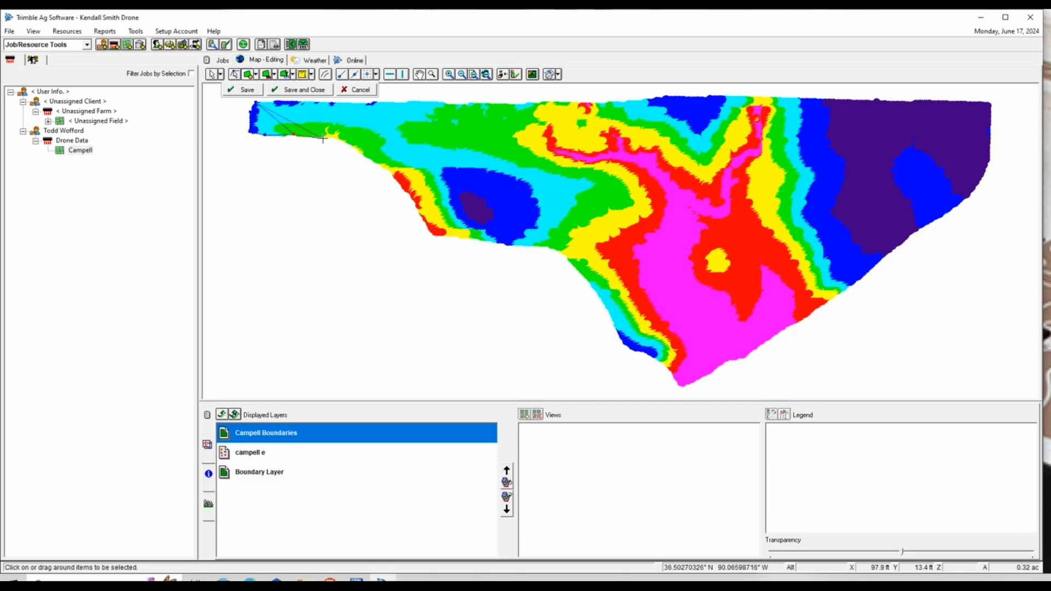
{"action": "left_click", "coordinate": [357, 147]}
{"action": "left_click", "coordinate": [377, 164]}
{"action": "left_click", "coordinate": [401, 181]}
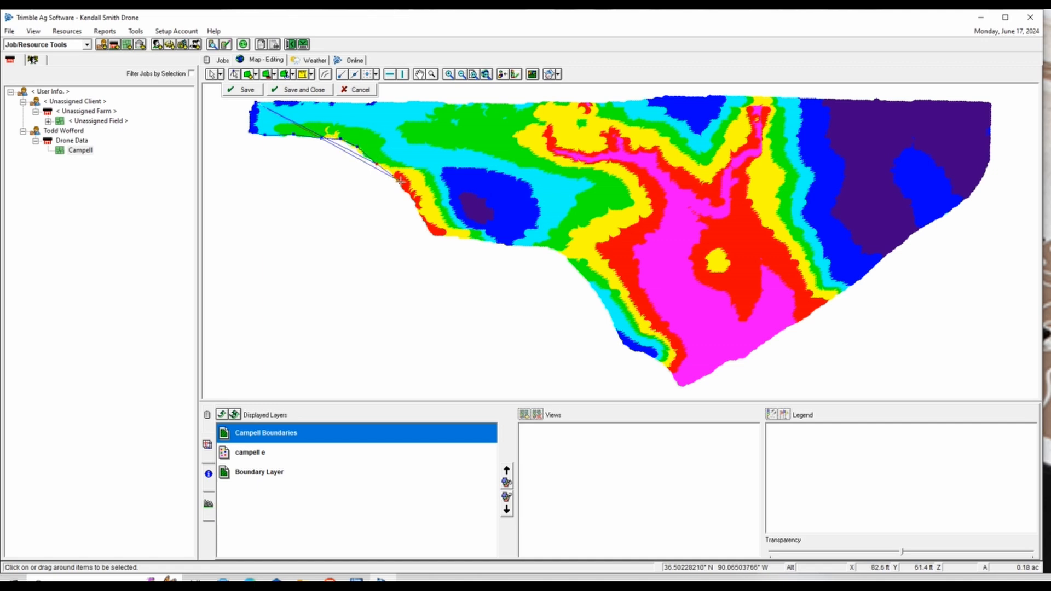
{"action": "left_click", "coordinate": [431, 233]}
{"action": "left_click", "coordinate": [466, 237]}
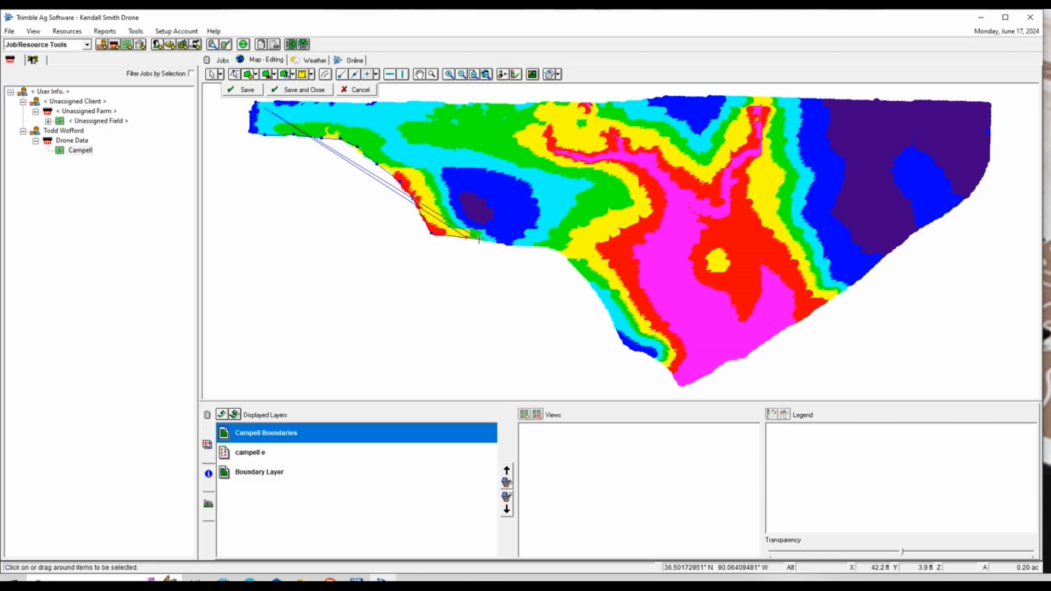